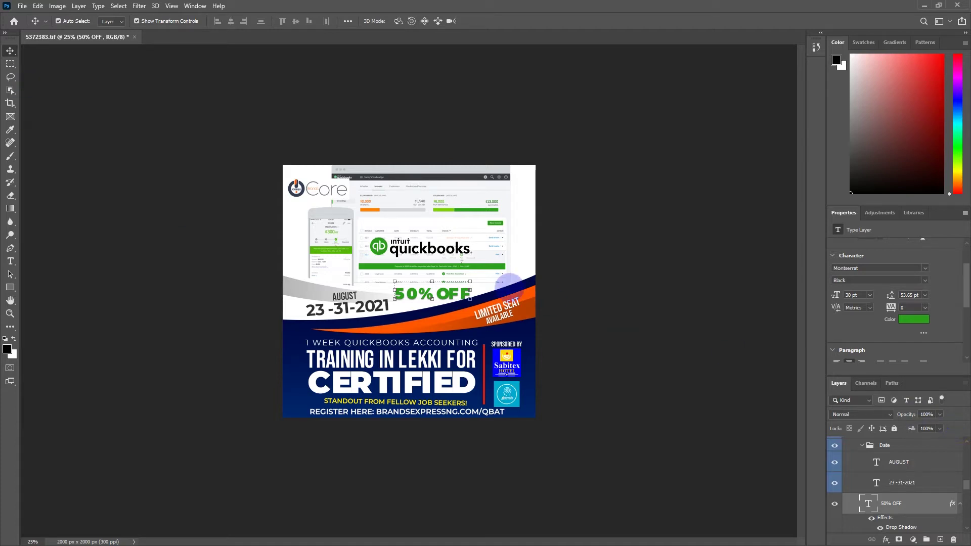
# Try the 50% OFF, date, TRAINING, CERTIFIED and Web text layers, dismissing each font-failure message.
pyautogui.click(443, 293)
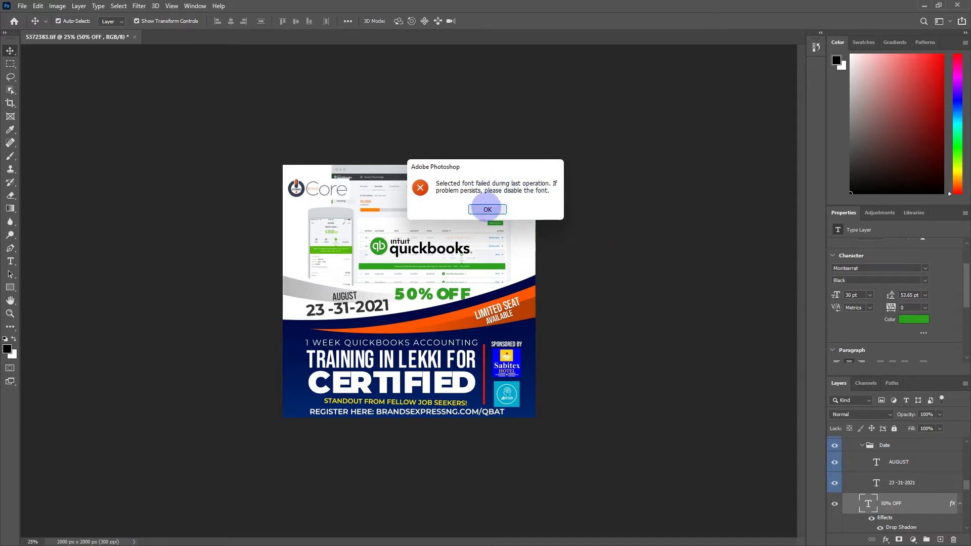
pyautogui.click(488, 209)
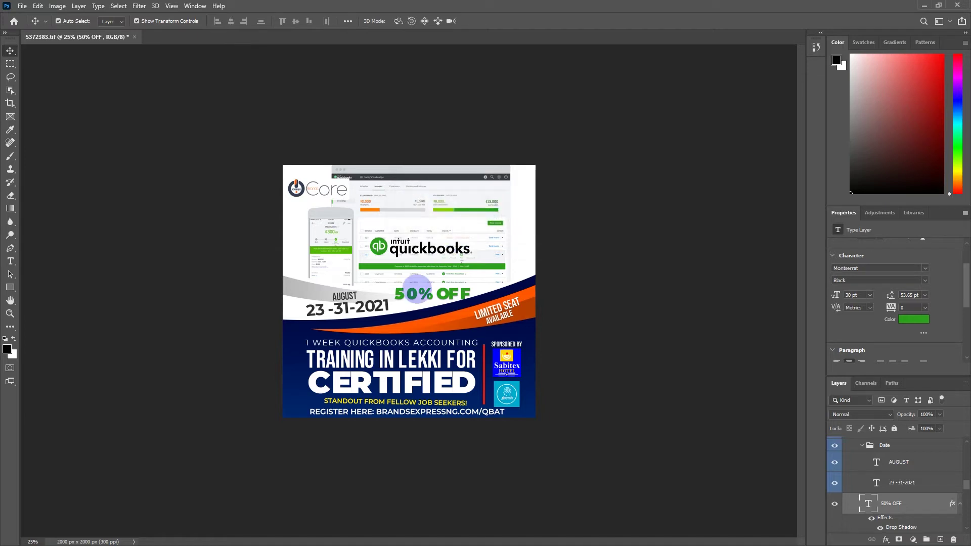
pyautogui.click(362, 305)
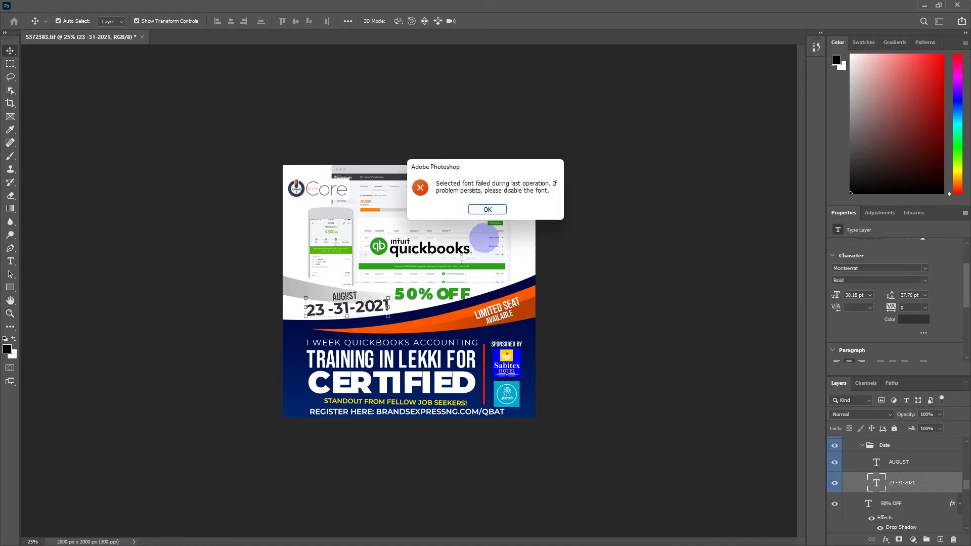
pyautogui.click(488, 210)
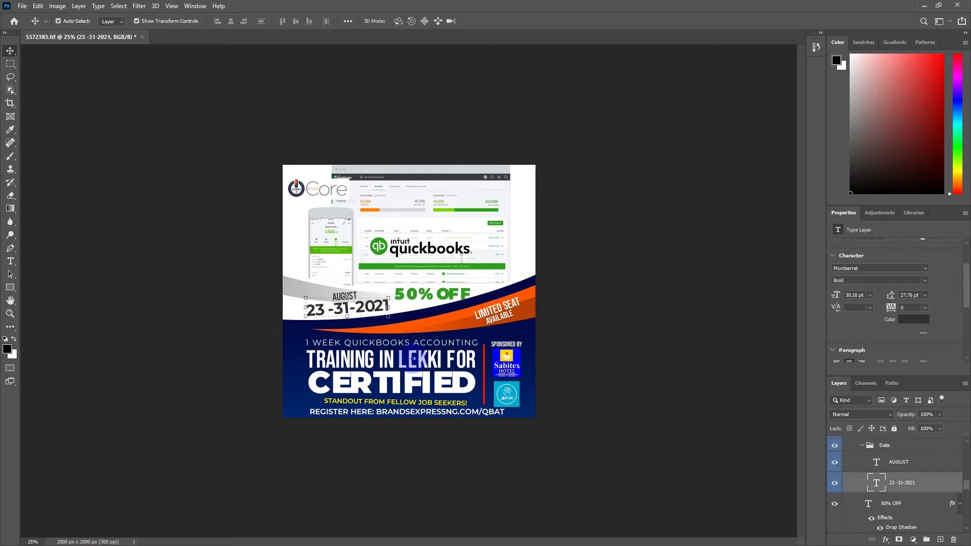
pyautogui.click(413, 359)
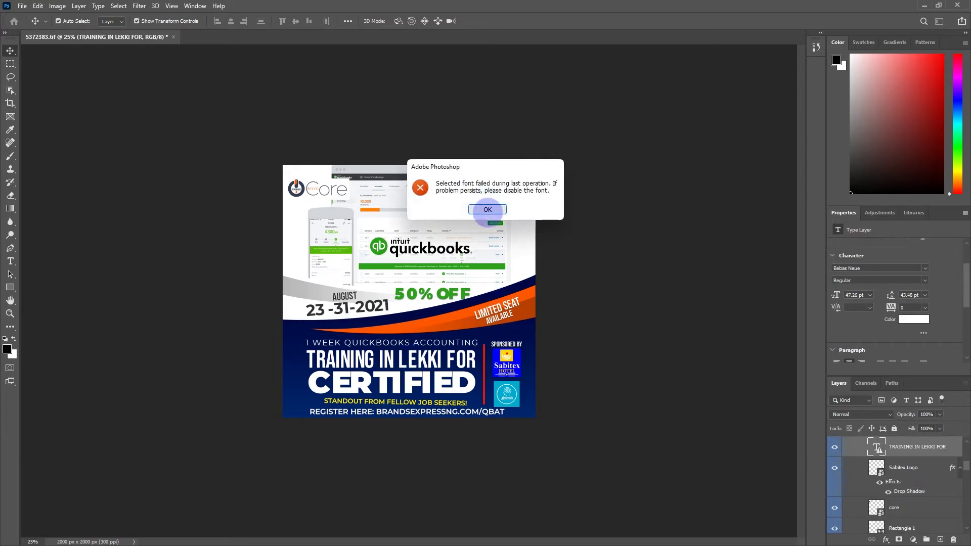
pyautogui.click(488, 209)
pyautogui.click(416, 379)
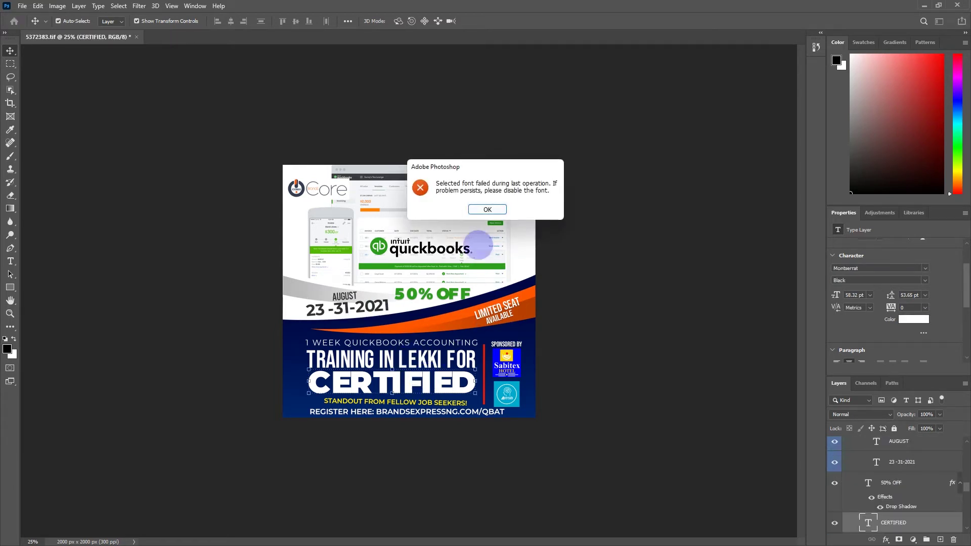
pyautogui.click(488, 209)
pyautogui.click(415, 412)
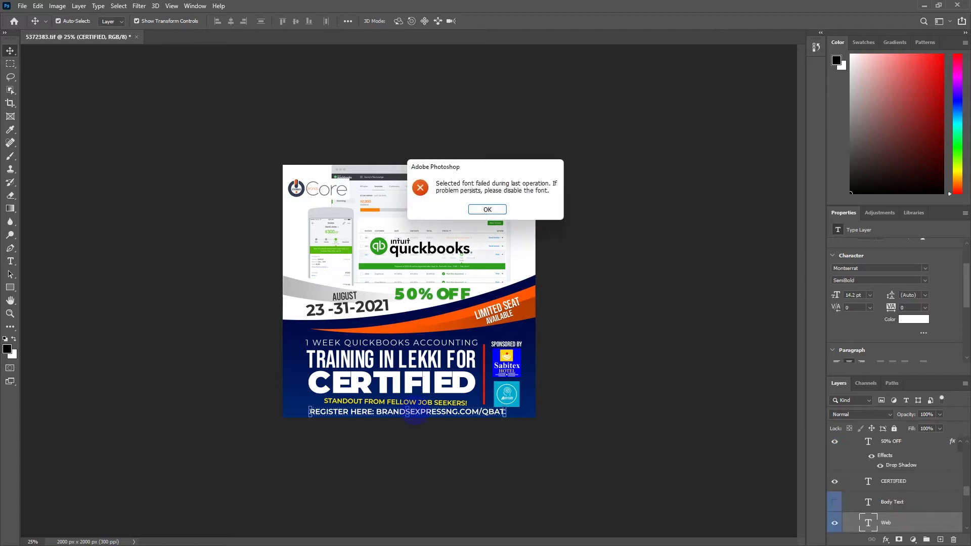
pyautogui.click(487, 209)
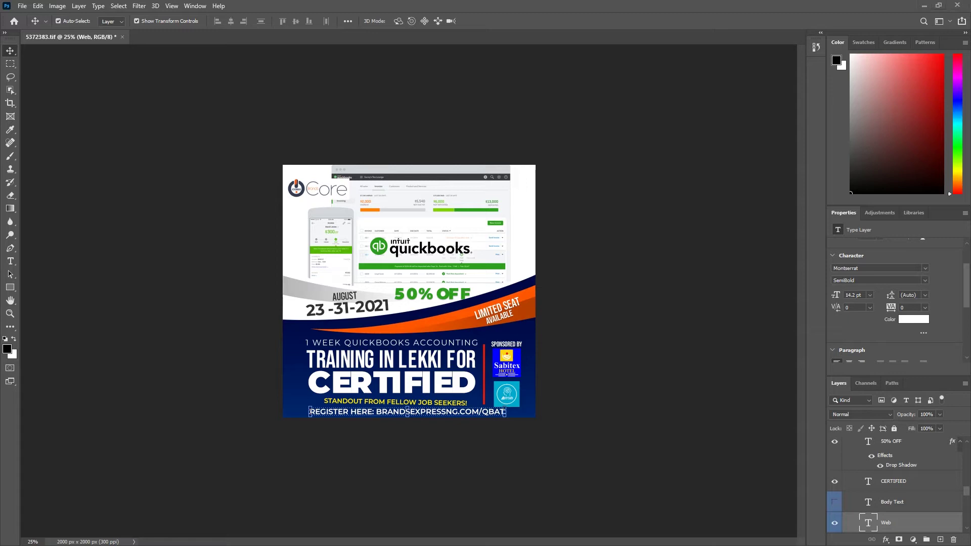
# Open Local Disk (C:) › Users › the user's account folder in File Explorer.
pyautogui.press('super+e')
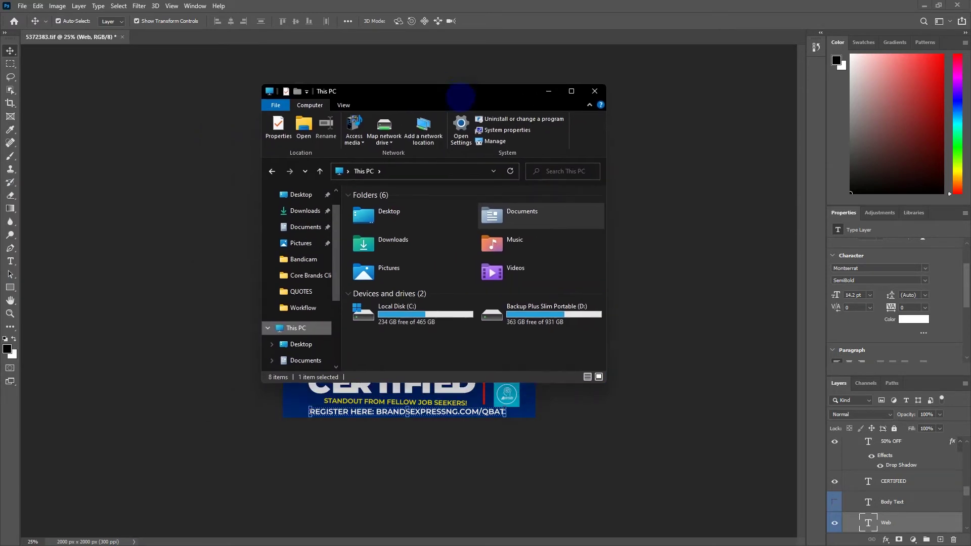
pyautogui.doubleClick(370, 363)
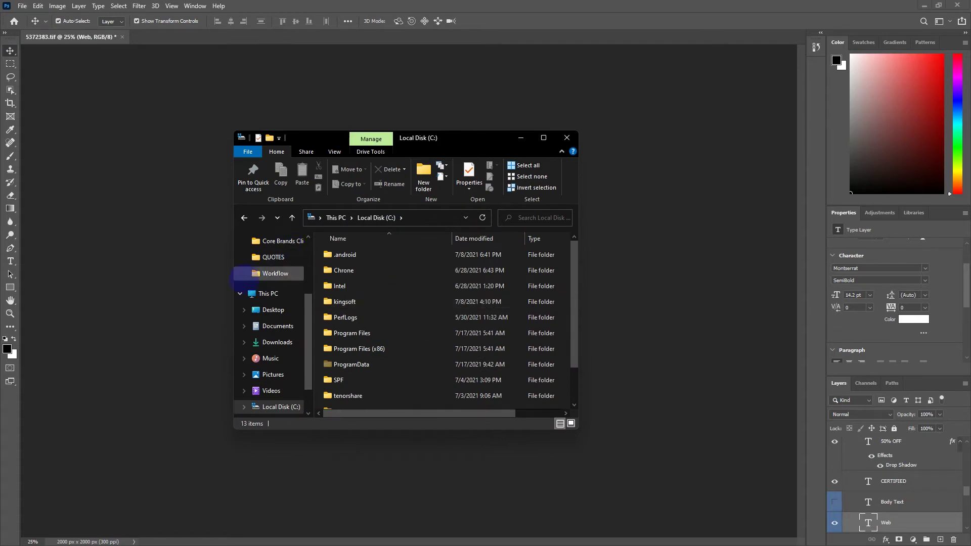
pyautogui.scroll(2, 288, 304)
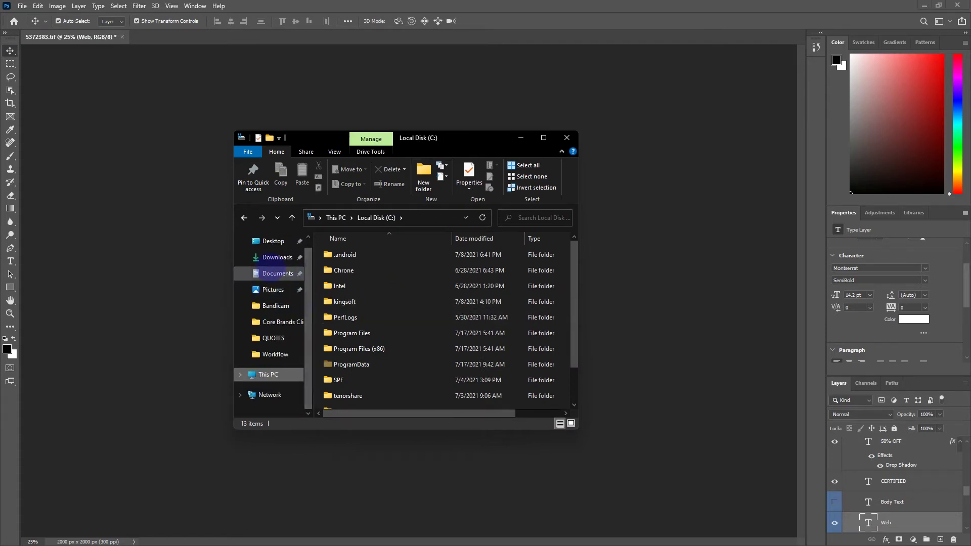
pyautogui.scroll(-2, 338, 296)
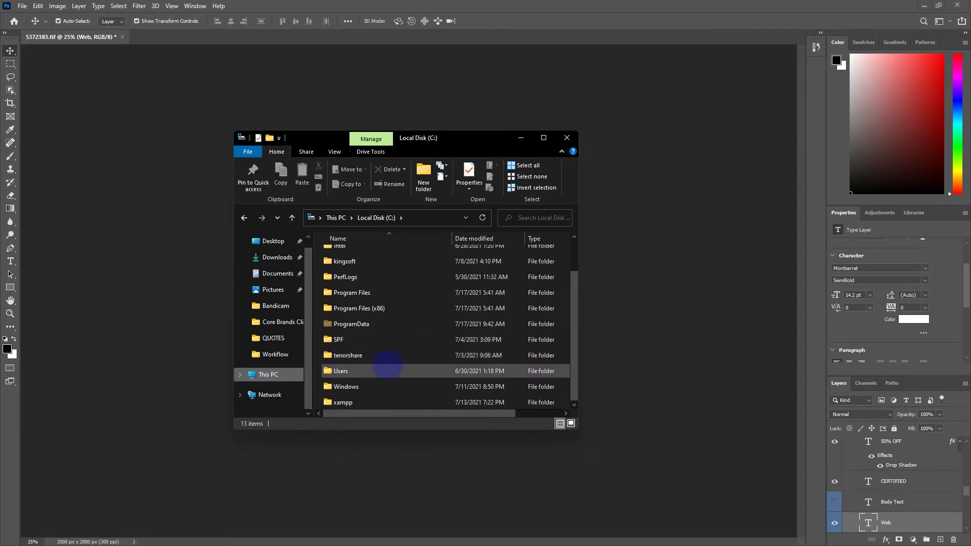
pyautogui.doubleClick(384, 371)
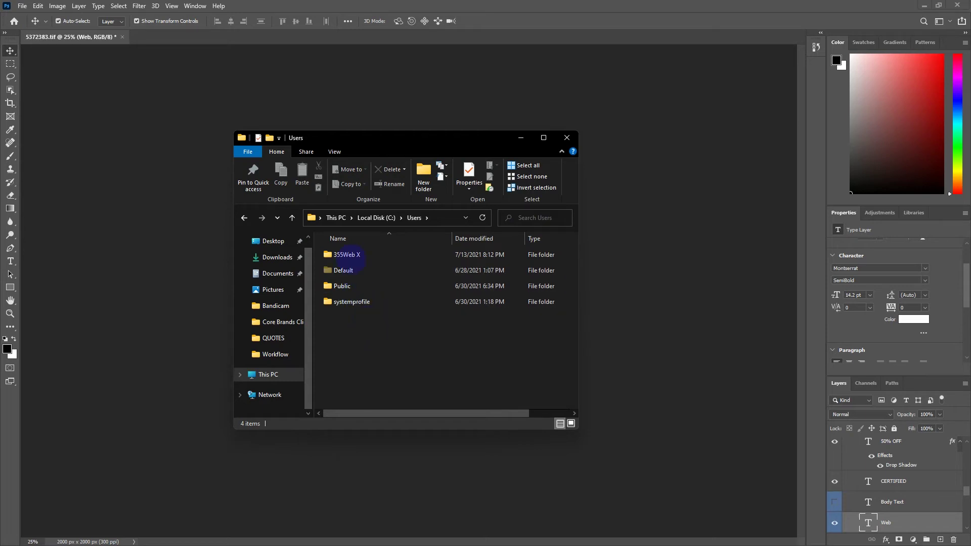
pyautogui.doubleClick(348, 256)
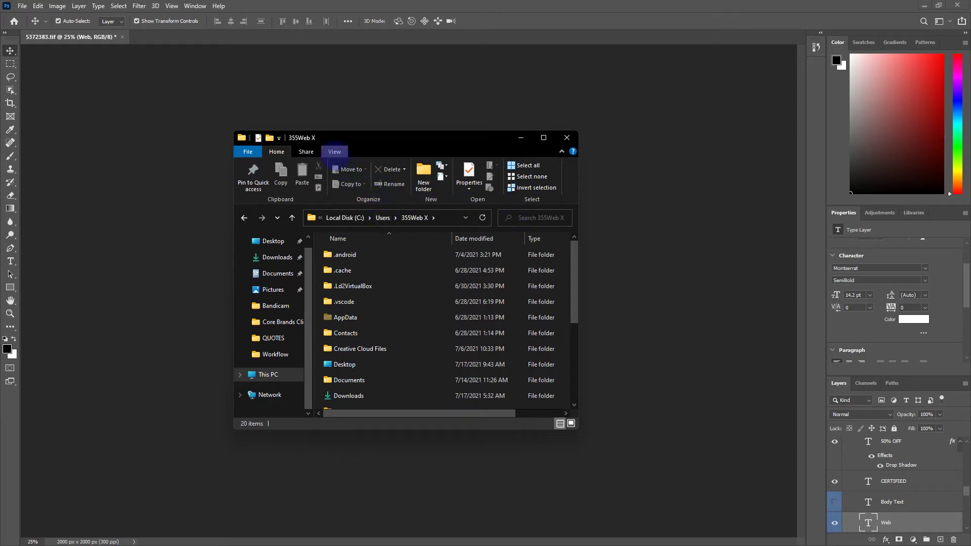
pyautogui.click(335, 151)
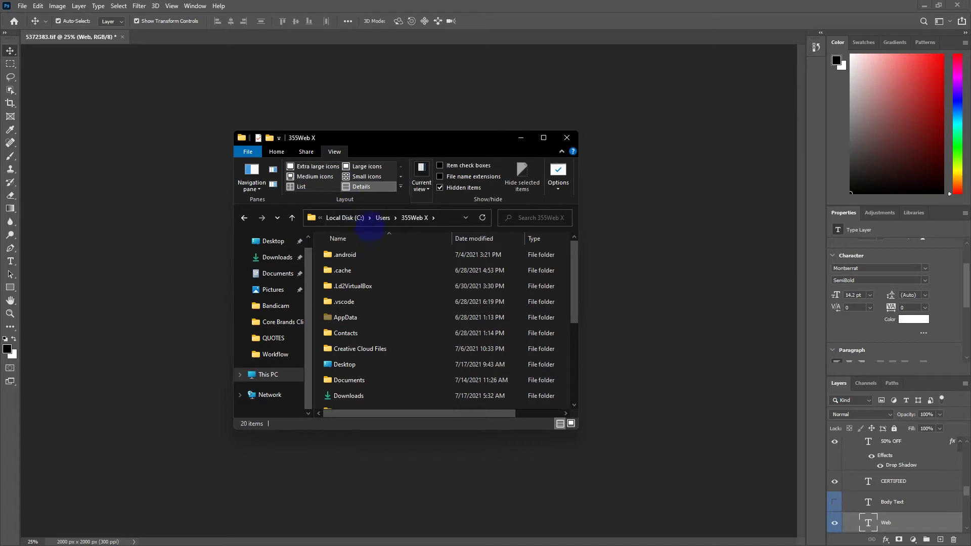
pyautogui.click(441, 188)
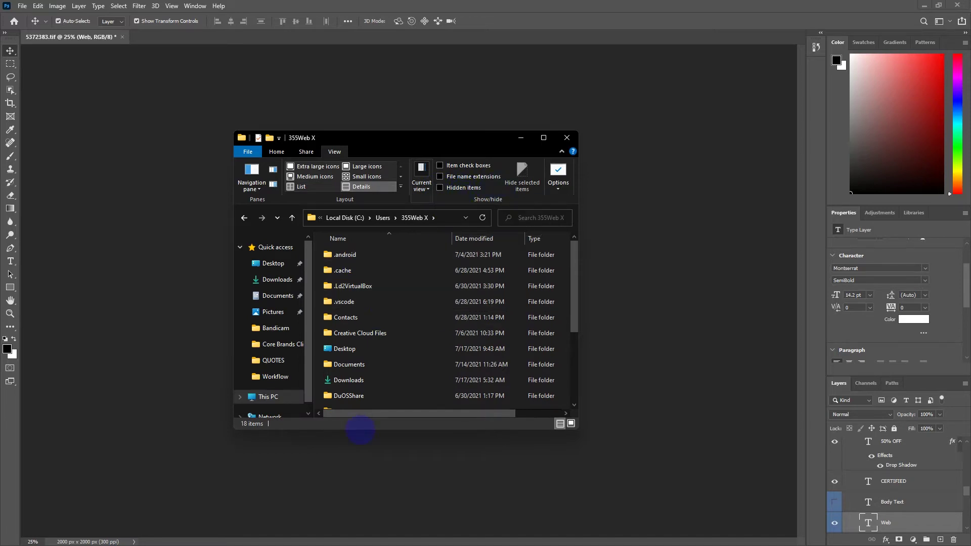
pyautogui.scroll(-3, 357, 307)
pyautogui.scroll(1, 369, 310)
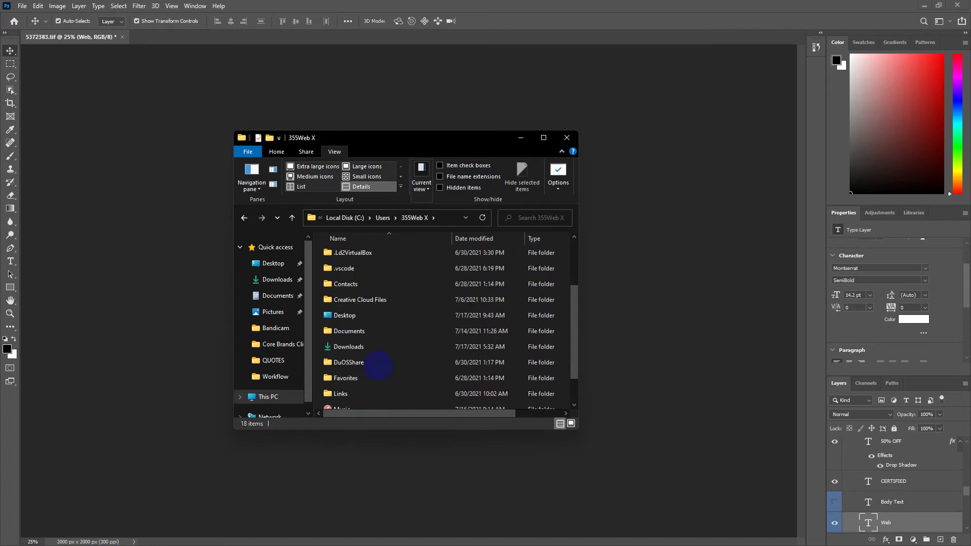
pyautogui.scroll(2, 380, 368)
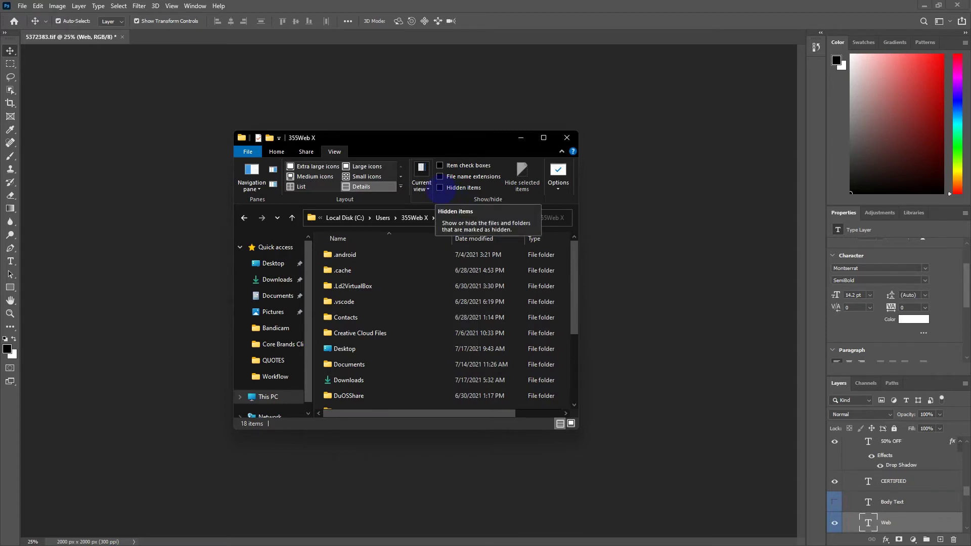
pyautogui.click(440, 187)
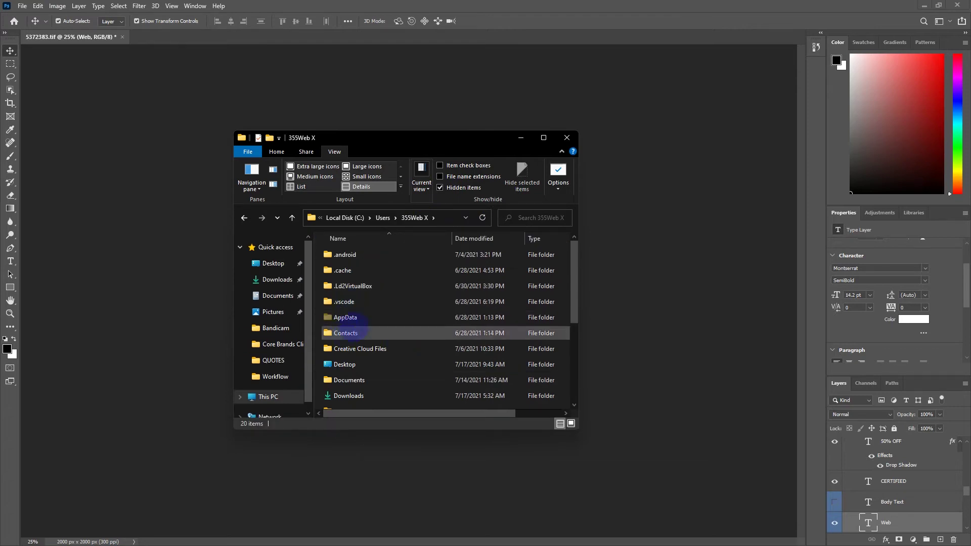
pyautogui.scroll(-3, 407, 356)
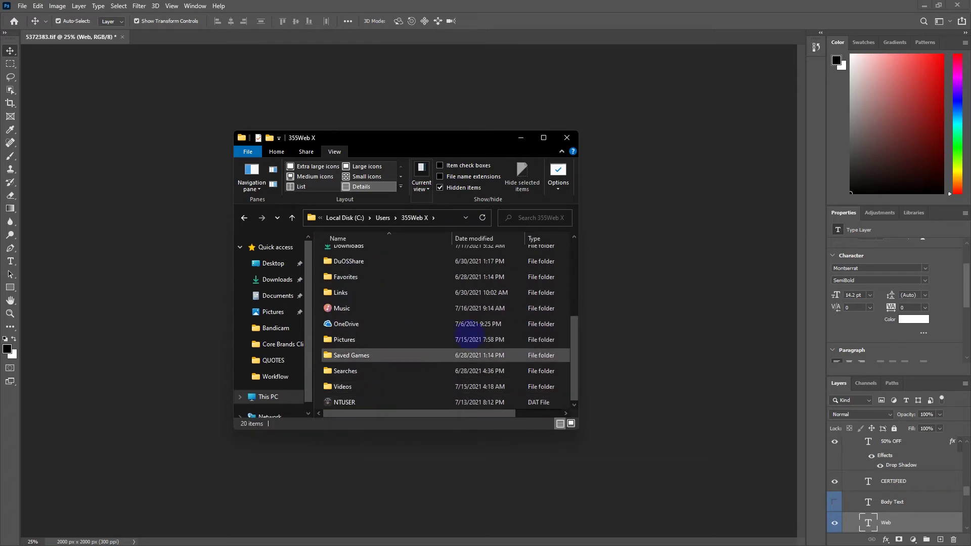
pyautogui.scroll(3, 434, 358)
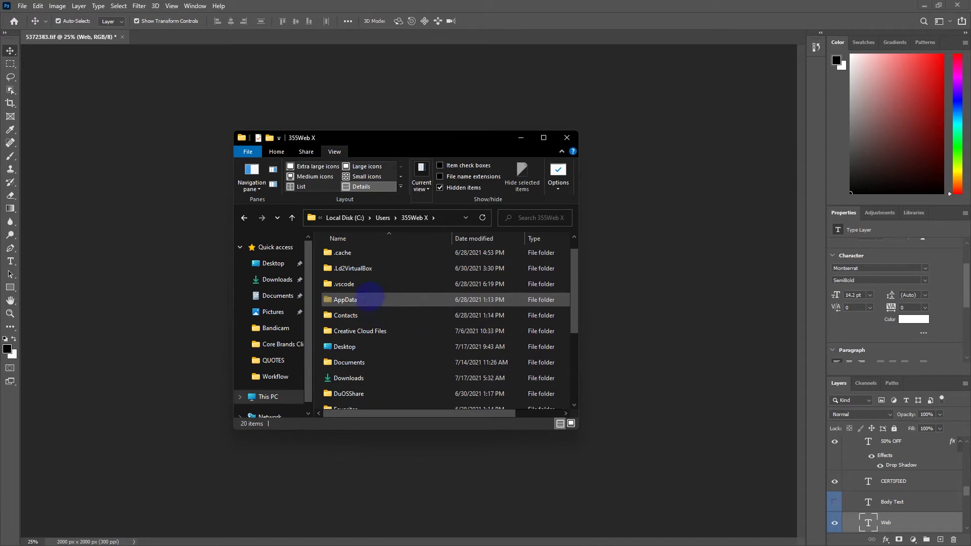
# Go into AppData › Roaming › Adobe, backing up to AppData once along the way.
pyautogui.click(365, 300)
pyautogui.doubleClick(365, 300)
pyautogui.doubleClick(346, 284)
pyautogui.doubleClick(345, 254)
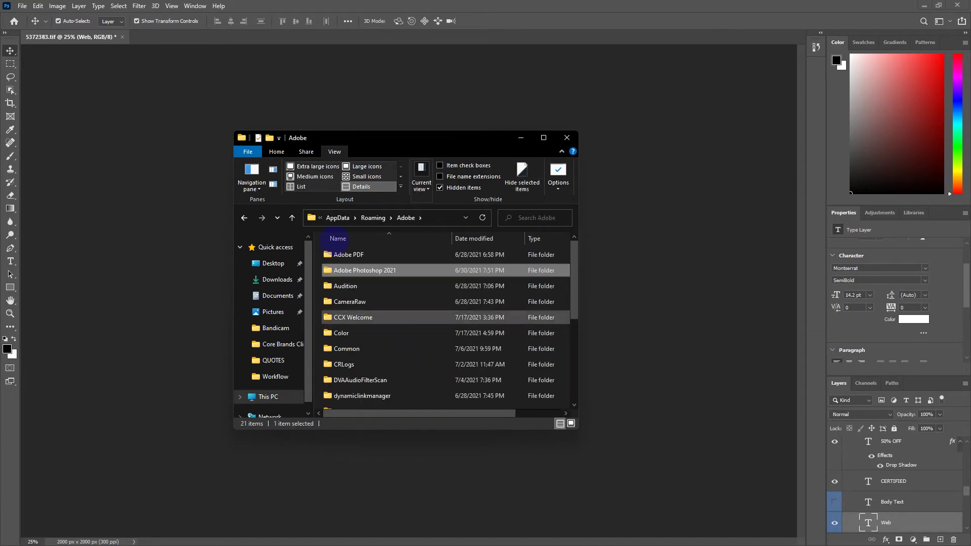
pyautogui.click(336, 217)
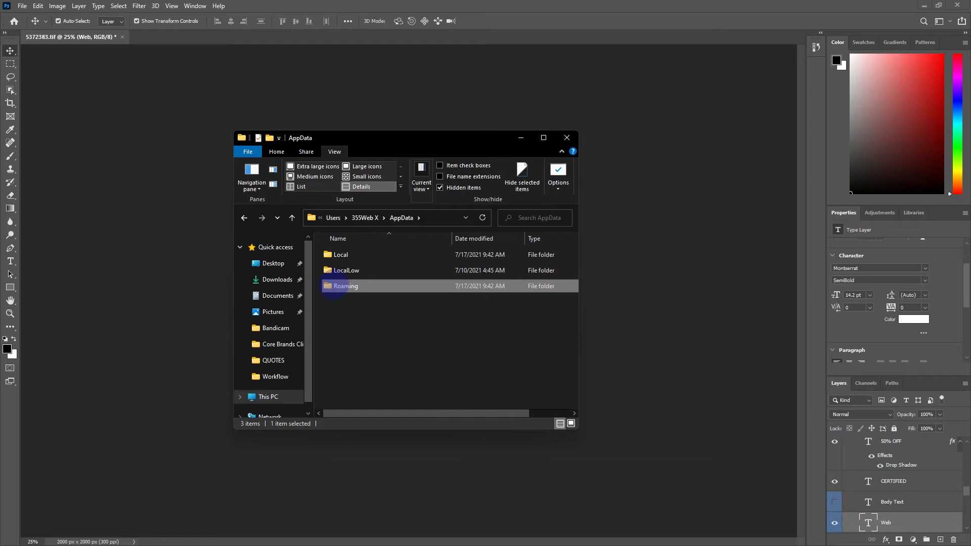
pyautogui.doubleClick(329, 287)
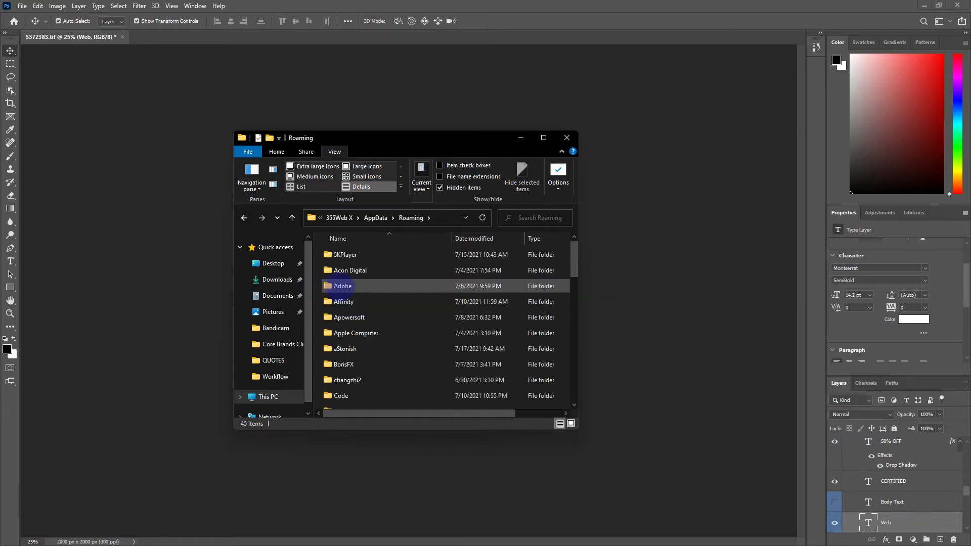
pyautogui.doubleClick(330, 286)
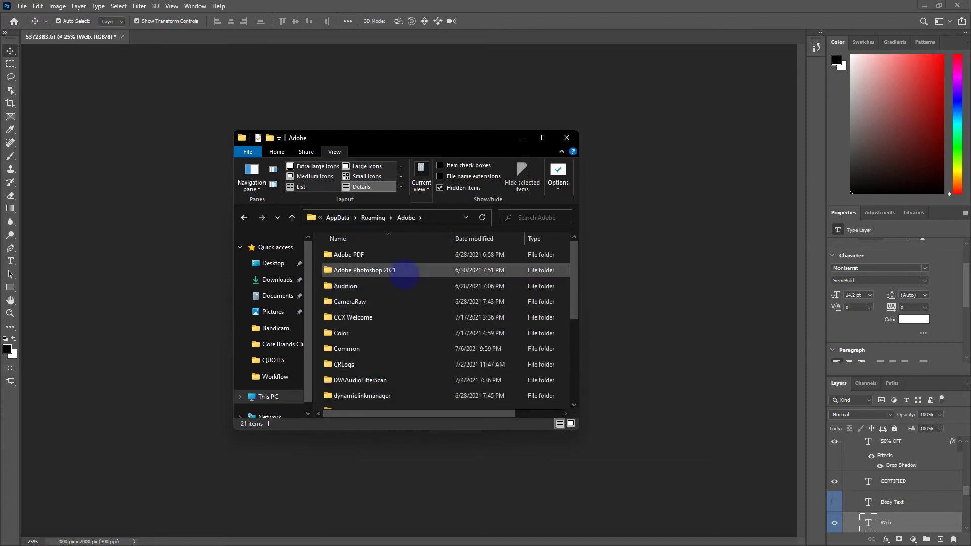
pyautogui.scroll(-3, 391, 364)
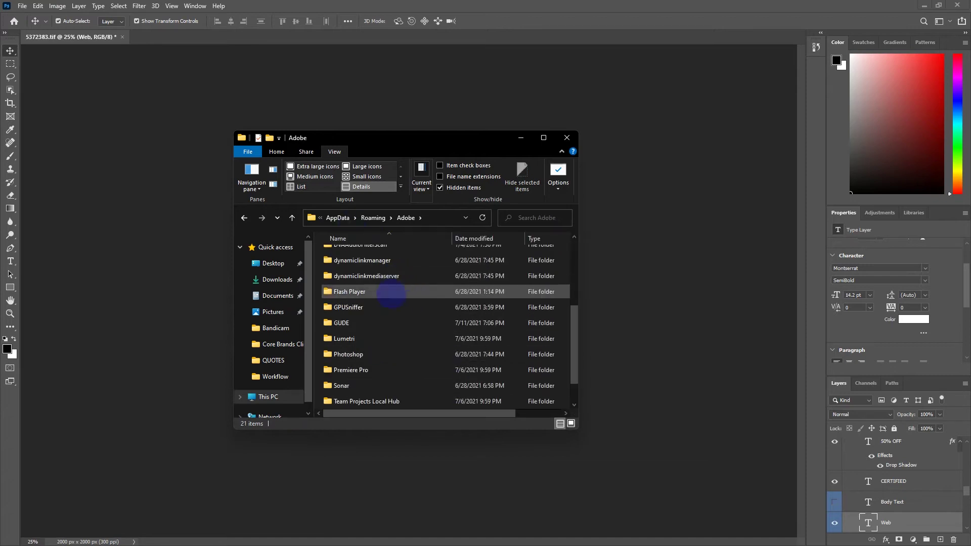
pyautogui.scroll(2, 382, 323)
pyautogui.scroll(1, 385, 320)
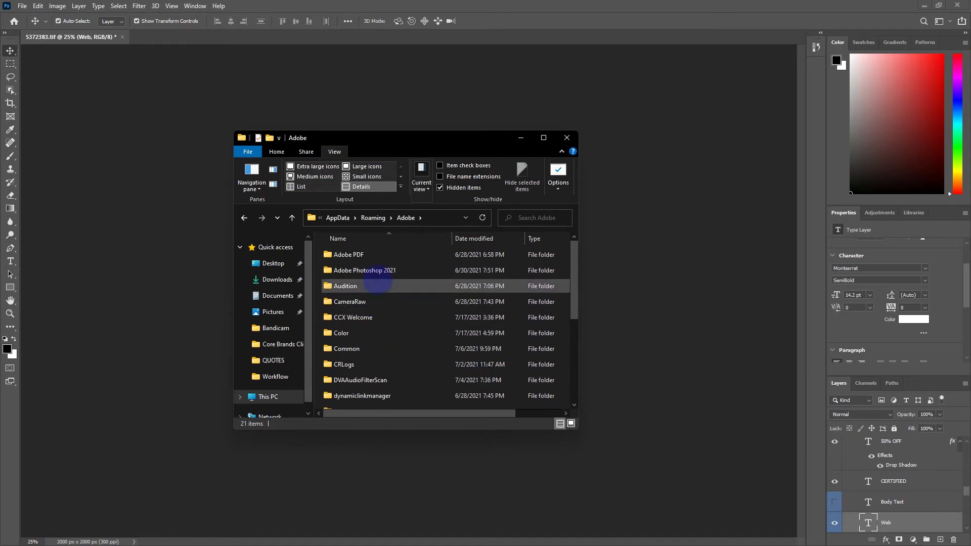
pyautogui.moveTo(365, 270)
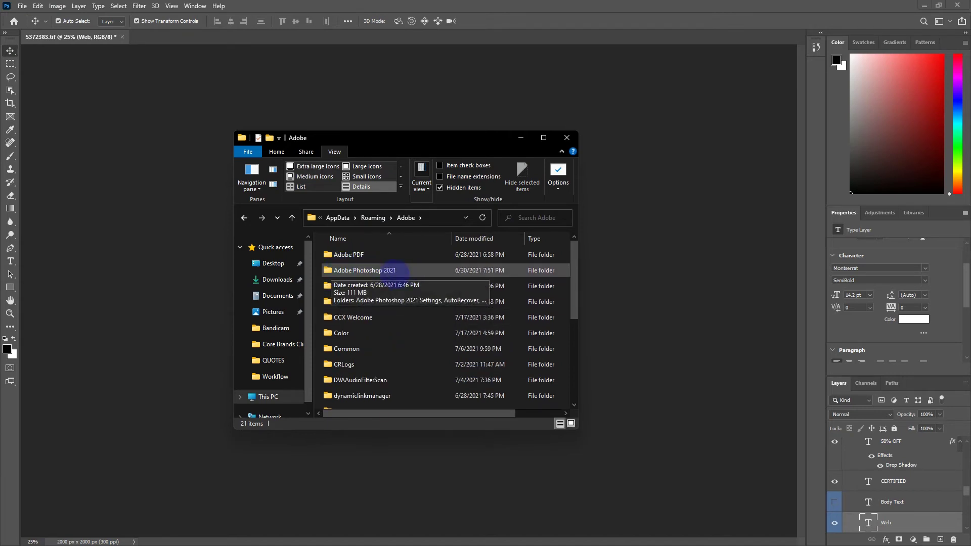
# Inside Adobe Photoshop 2021, check the CT Font Cache folder's contents, then delete the folder.
pyautogui.doubleClick(386, 271)
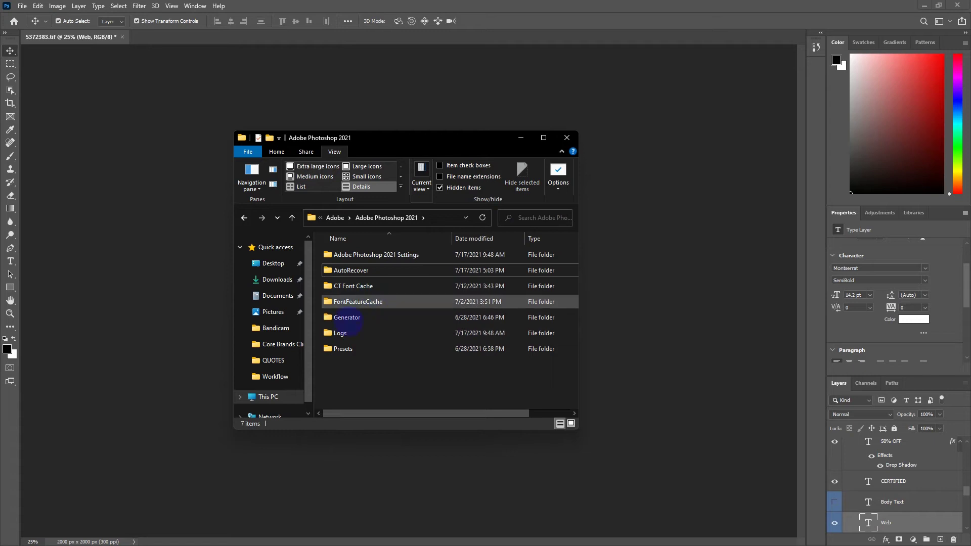
pyautogui.click(369, 286)
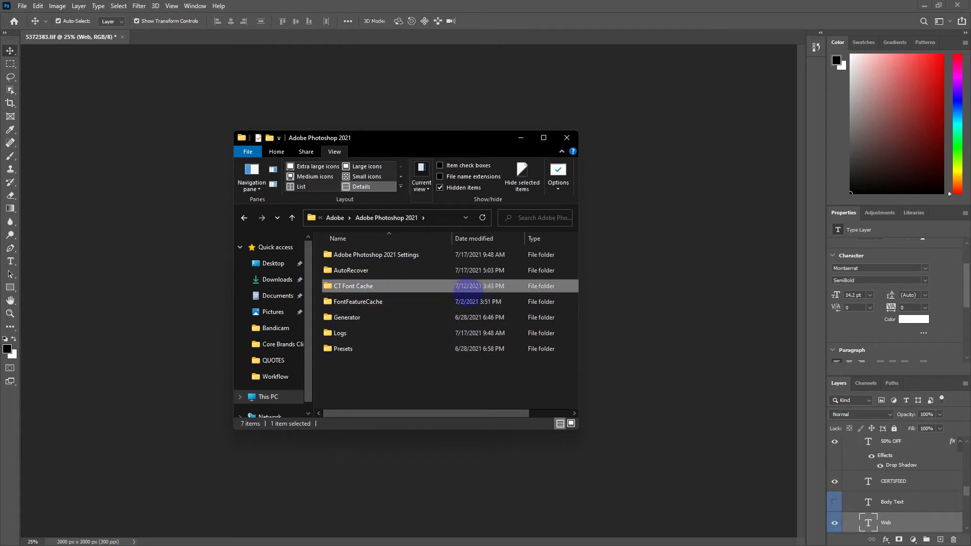
pyautogui.doubleClick(469, 286)
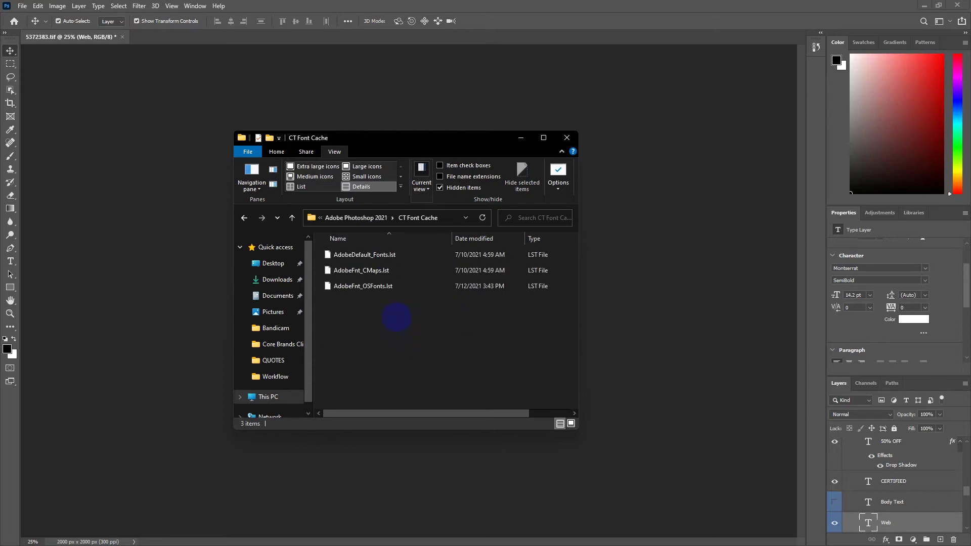
pyautogui.click(356, 218)
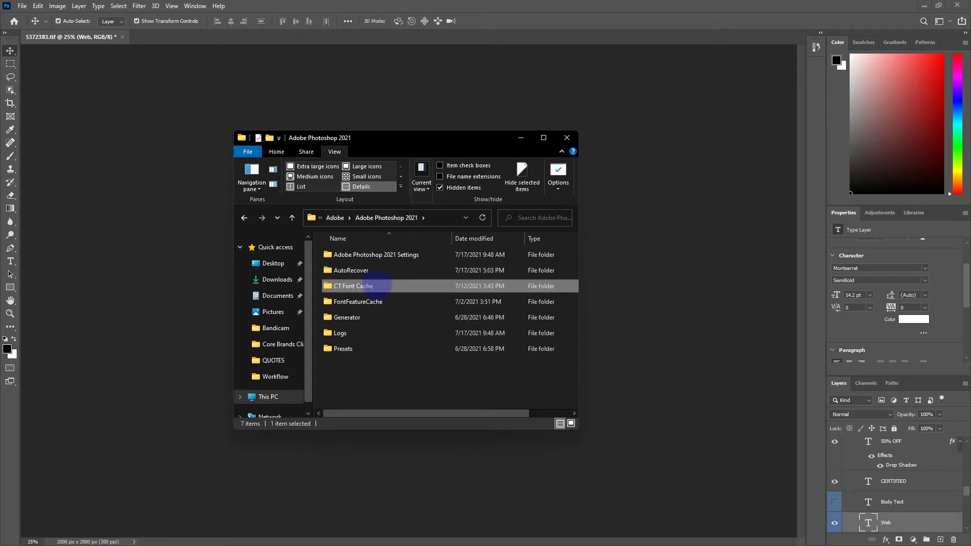
pyautogui.rightClick(377, 287)
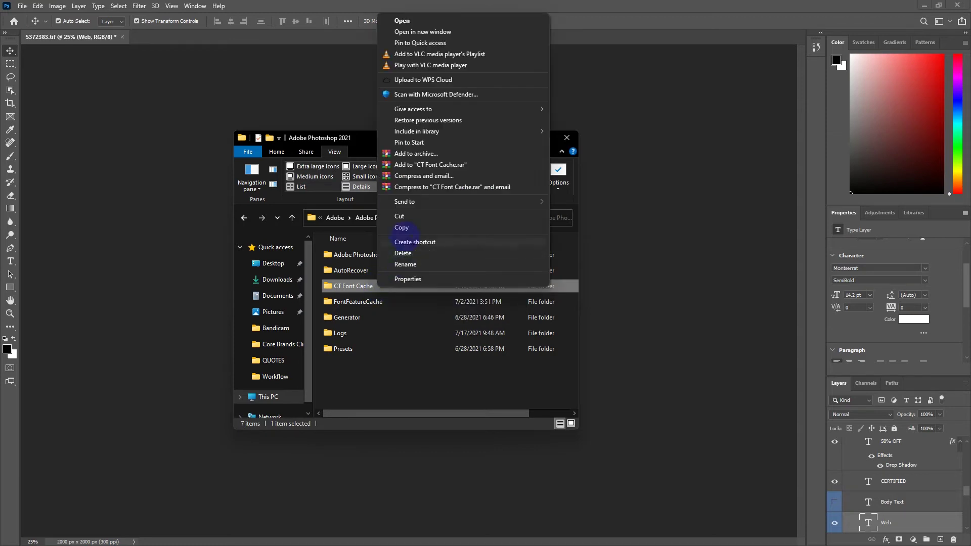
pyautogui.click(404, 253)
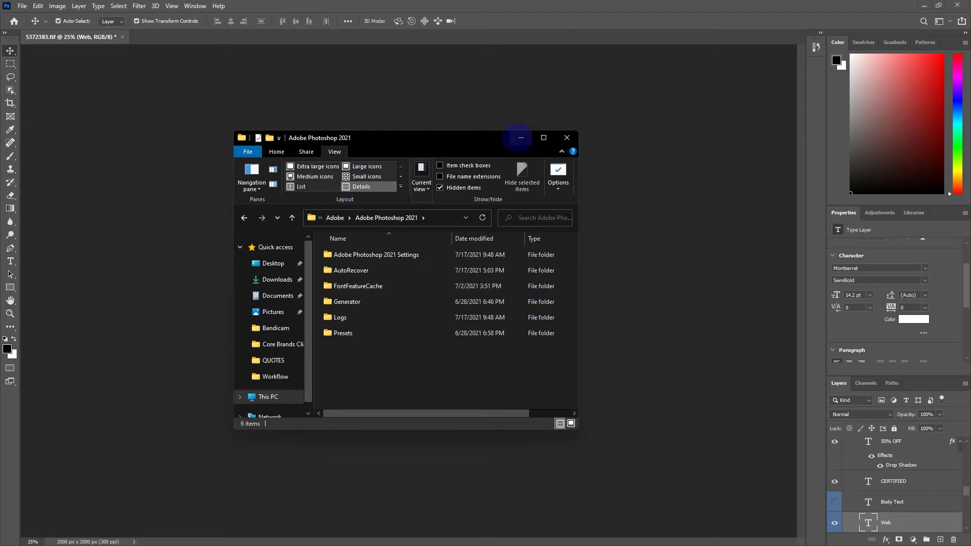
# Close File Explorer, retry the 50% OFF layer and dismiss its font-failure warning.
pyautogui.click(567, 138)
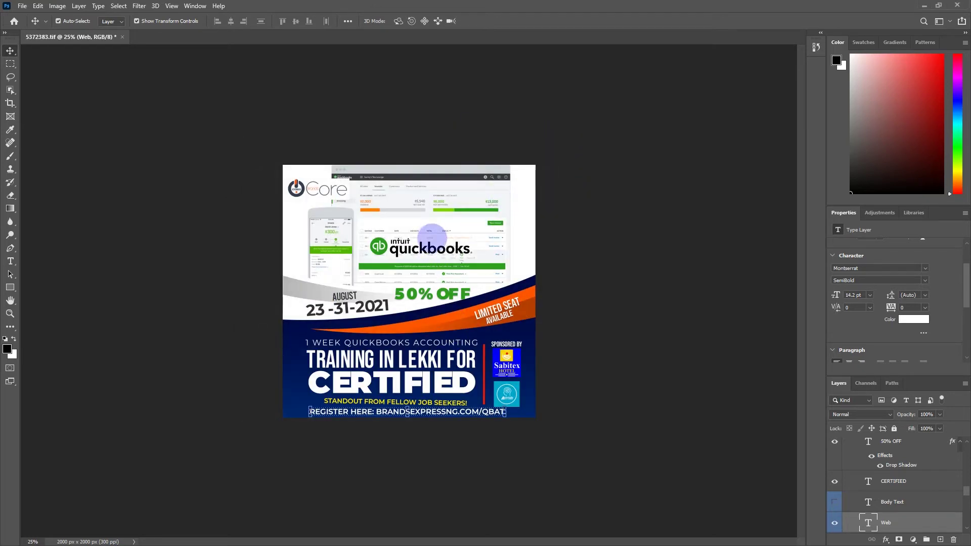
pyautogui.click(430, 302)
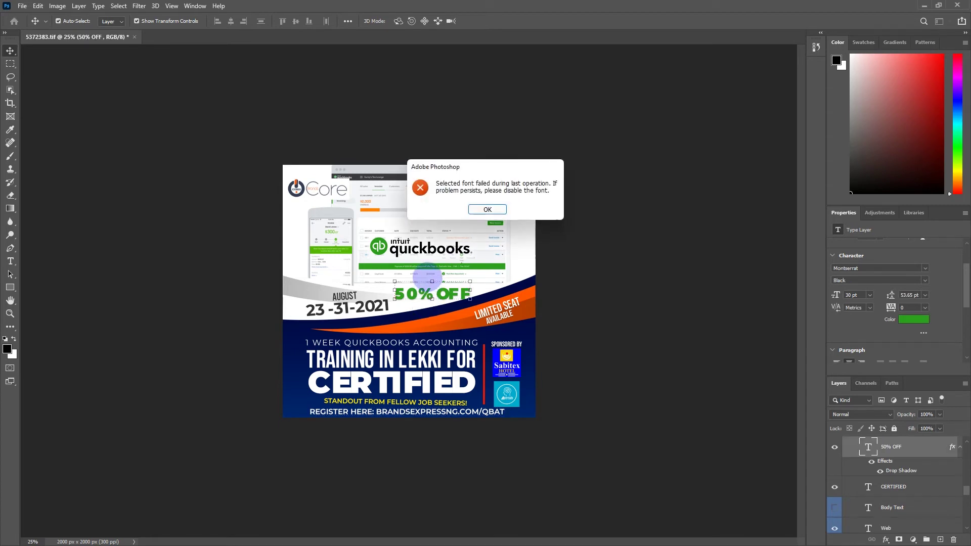
pyautogui.click(483, 209)
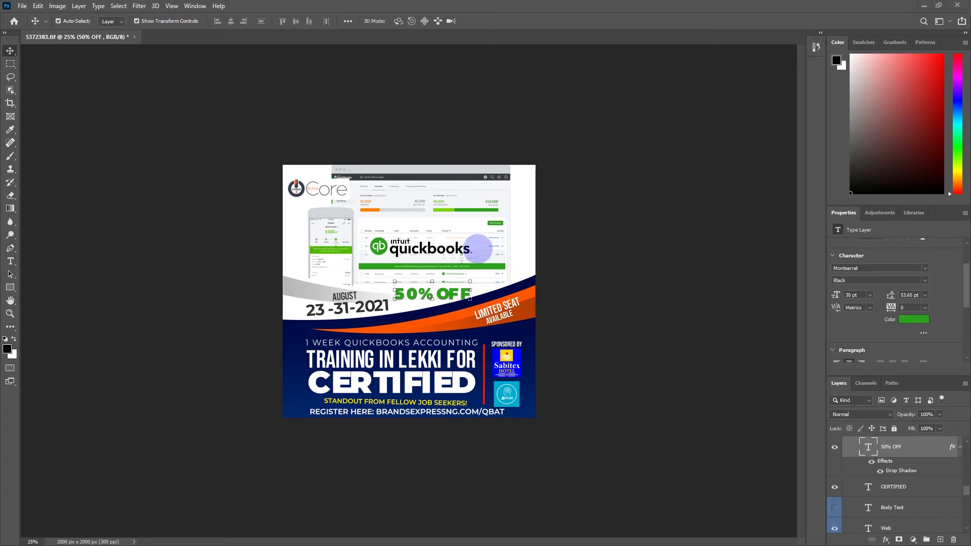
pyautogui.press('super+e')
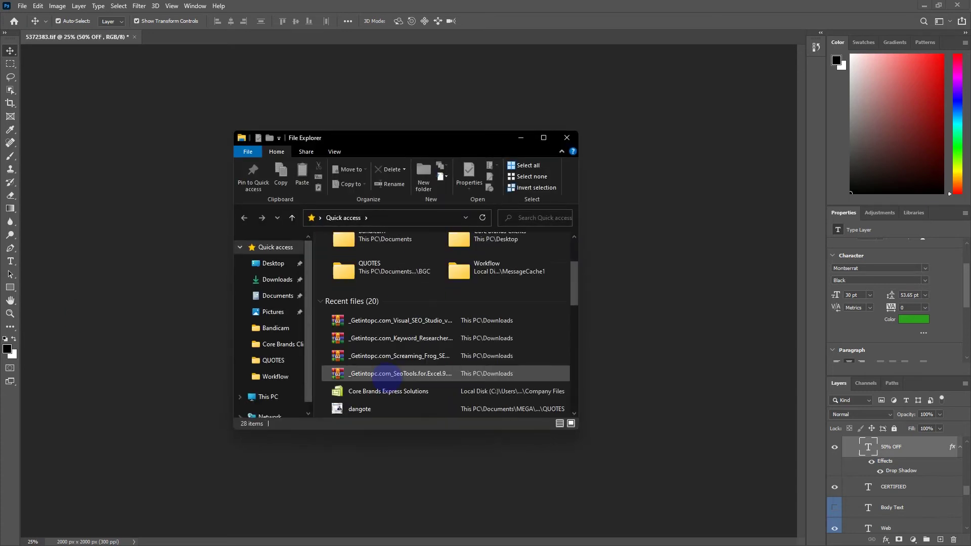
pyautogui.scroll(-5, 390, 377)
pyautogui.scroll(-3, 390, 378)
pyautogui.scroll(-1, 269, 364)
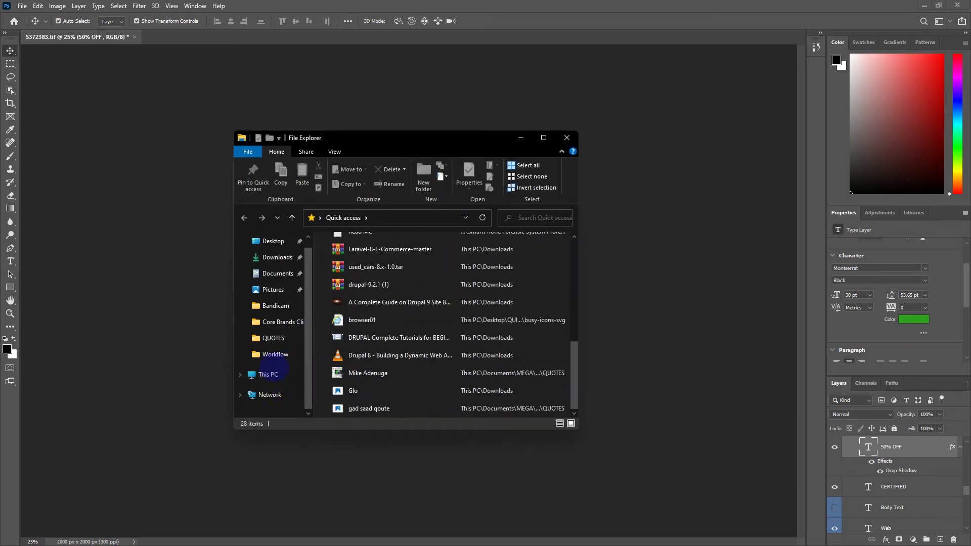
# Browse This PC › C: › Users › user › AppData › Roaming › Adobe › Adobe Photoshop 2021.
pyautogui.click(270, 374)
pyautogui.click(387, 370)
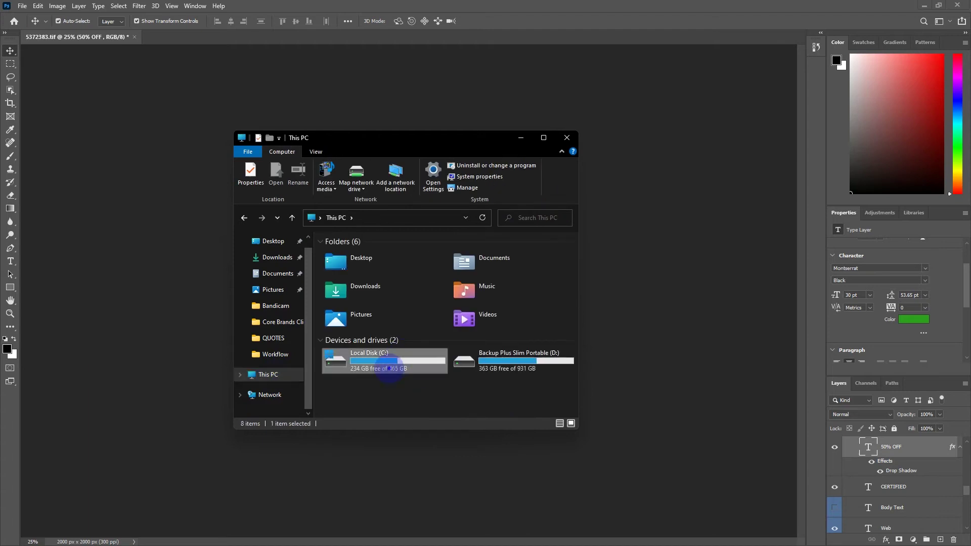
pyautogui.doubleClick(388, 370)
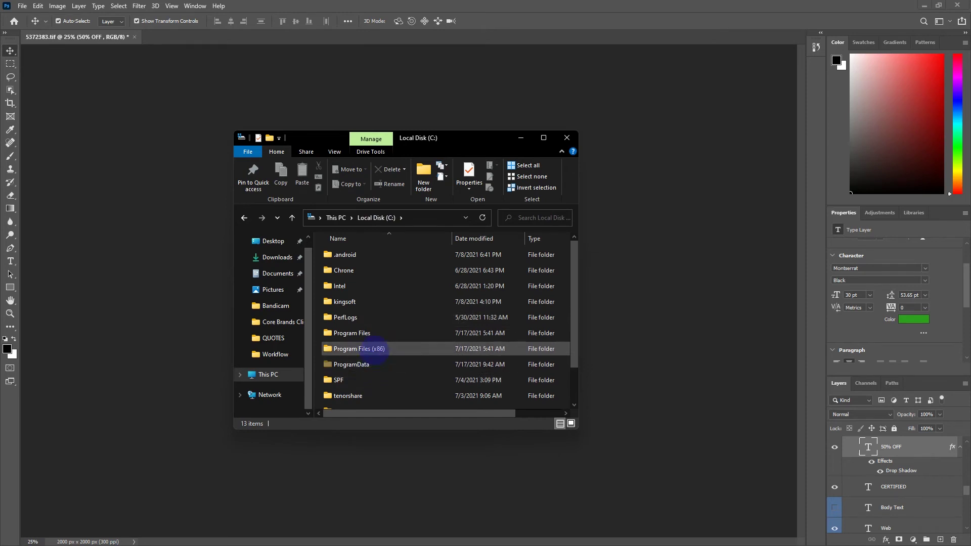
pyautogui.scroll(-1, 377, 348)
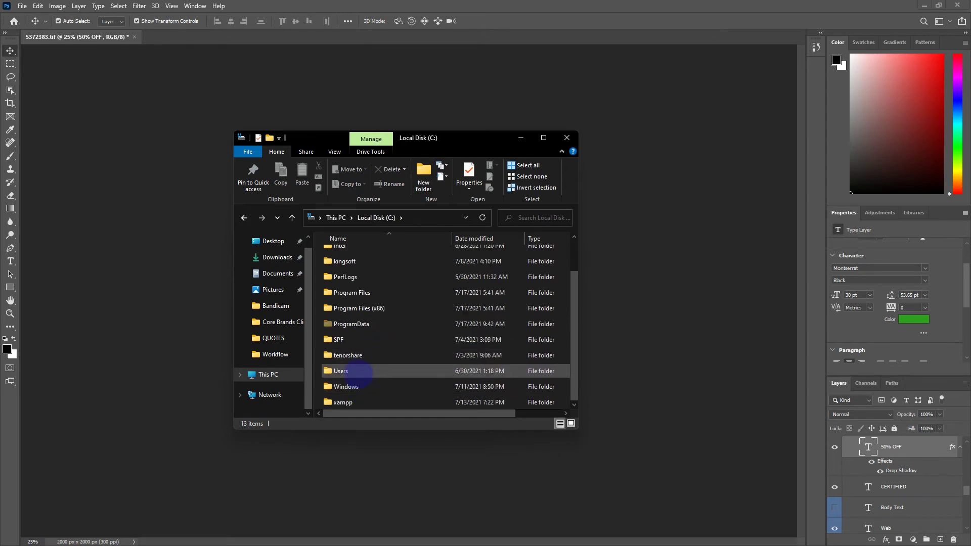
pyautogui.doubleClick(362, 374)
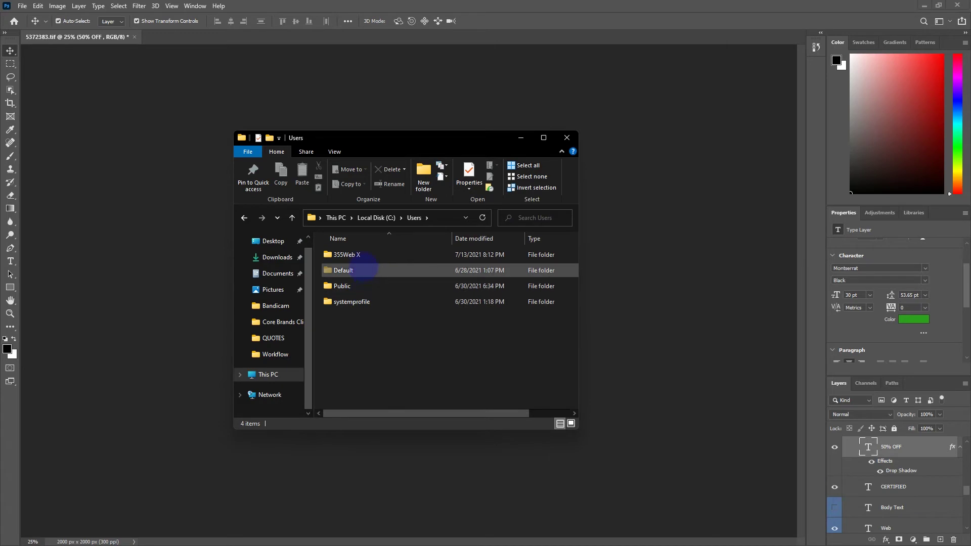
pyautogui.doubleClick(356, 255)
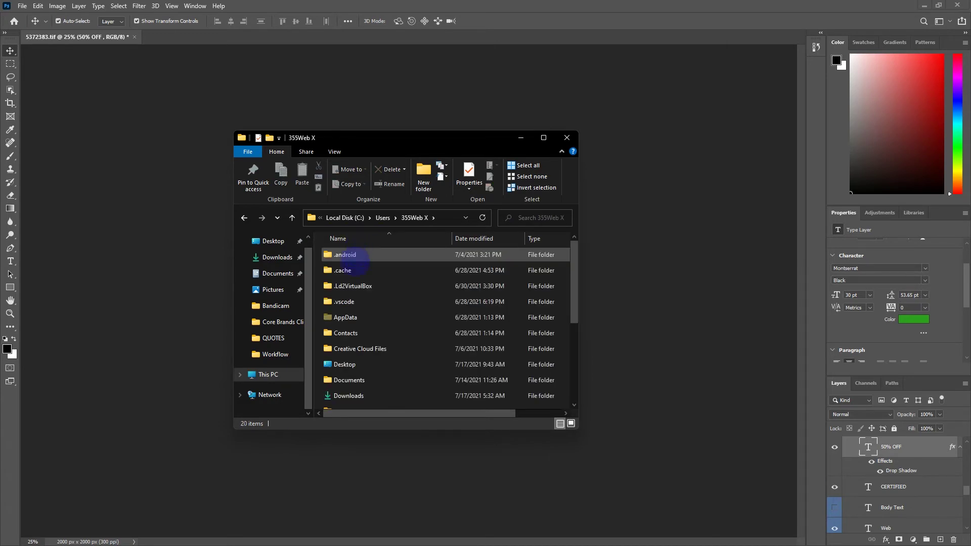
pyautogui.doubleClick(351, 318)
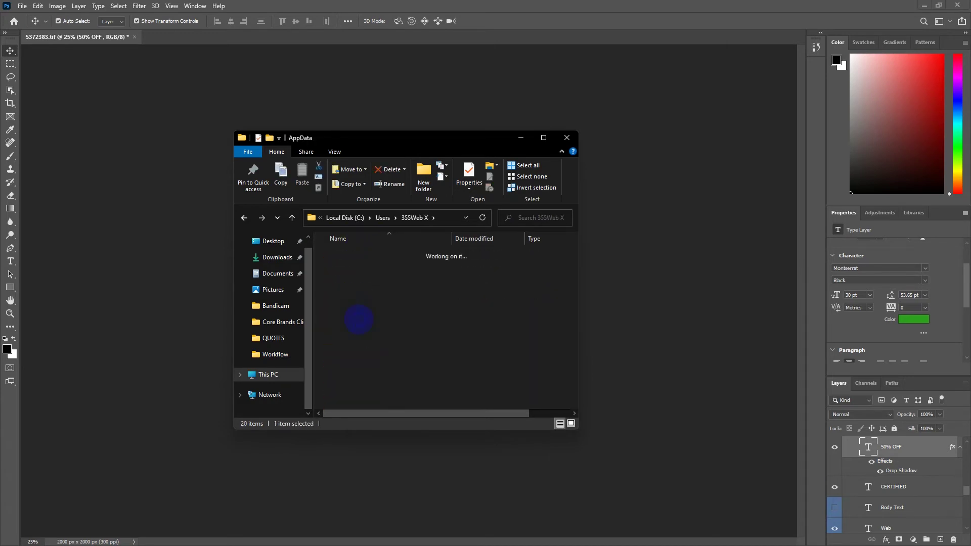
pyautogui.click(349, 287)
pyautogui.doubleClick(353, 287)
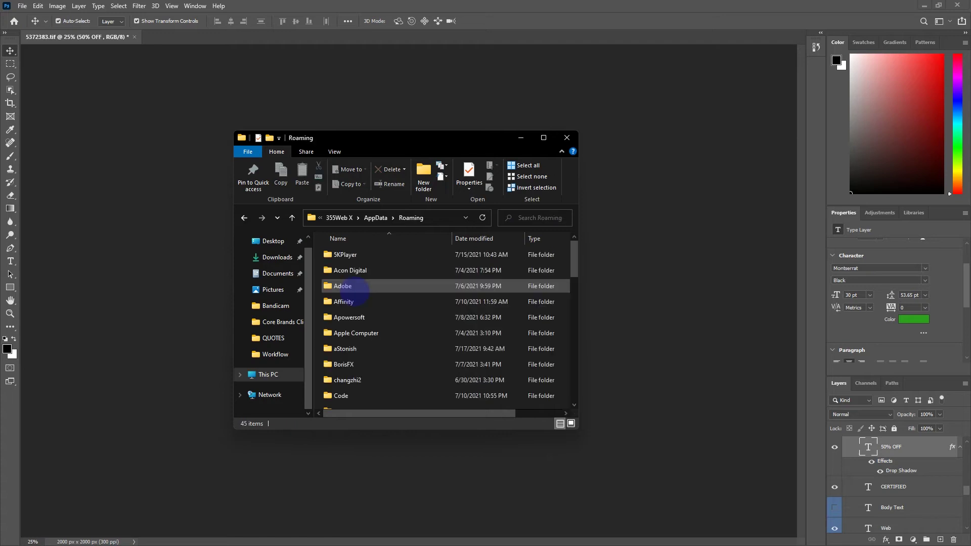
pyautogui.doubleClick(348, 289)
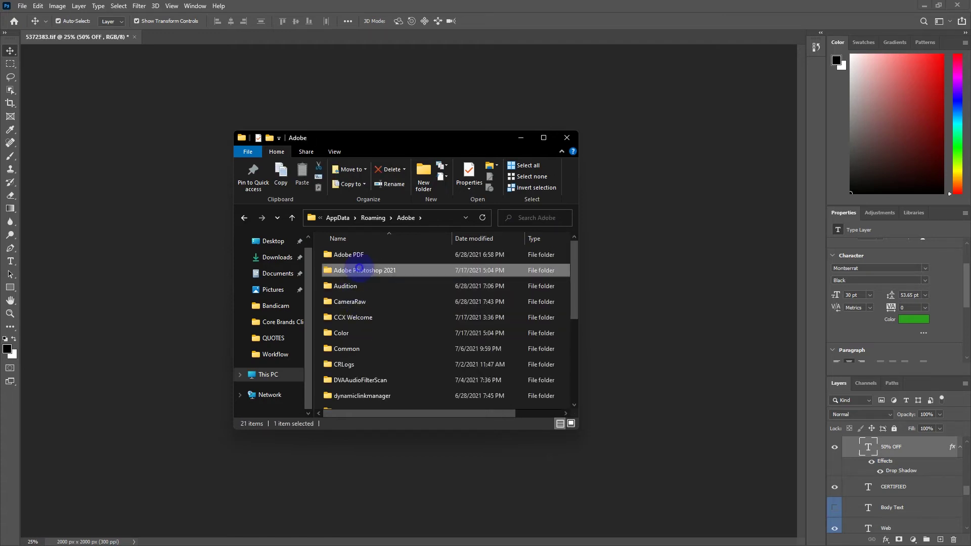
pyautogui.doubleClick(354, 270)
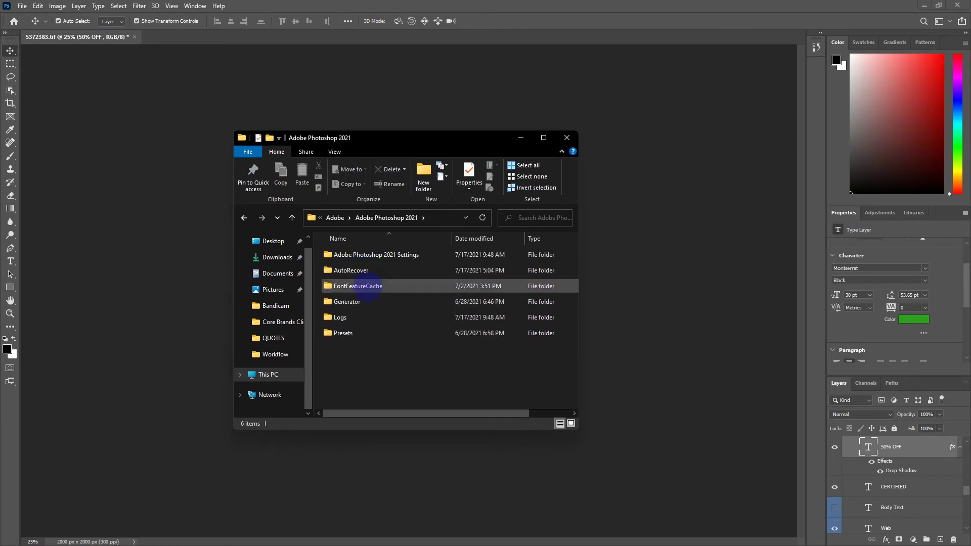
pyautogui.click(361, 287)
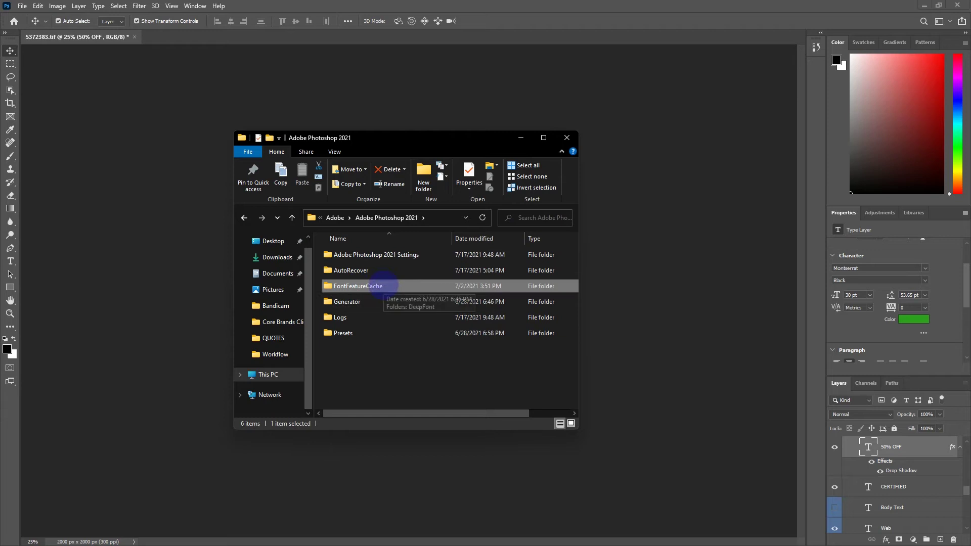
# Delete the FontFeatureCache folder, select the Settings folder, and minimize Explorer.
pyautogui.rightClick(382, 287)
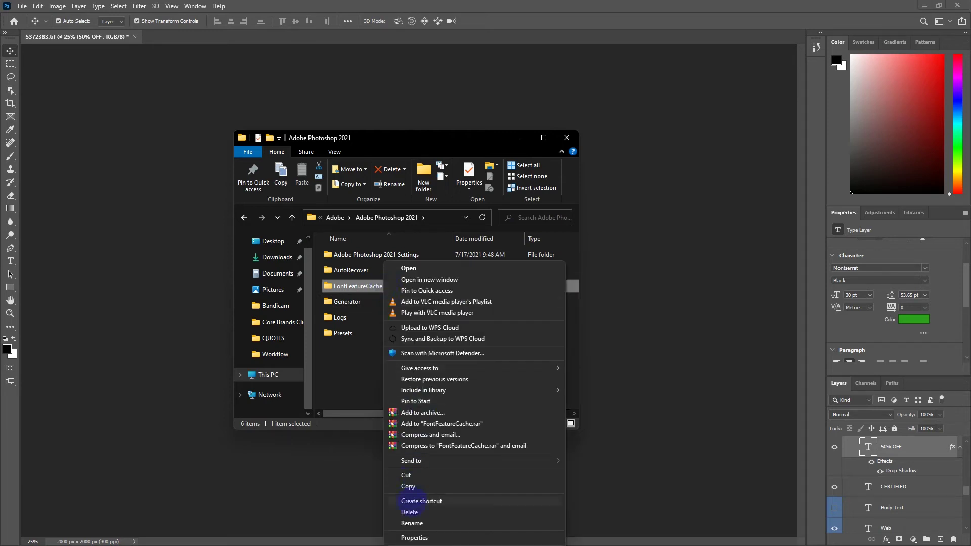
pyautogui.click(409, 513)
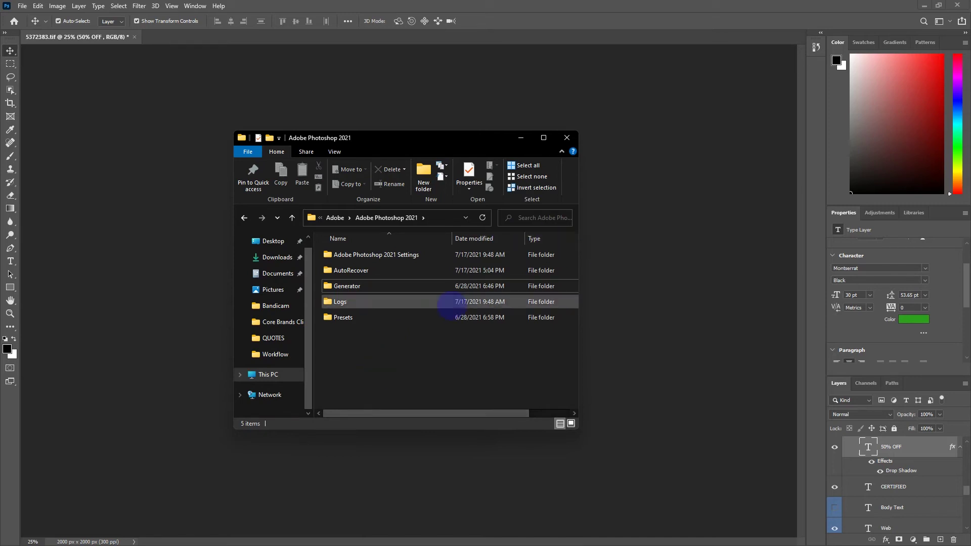
pyautogui.click(429, 255)
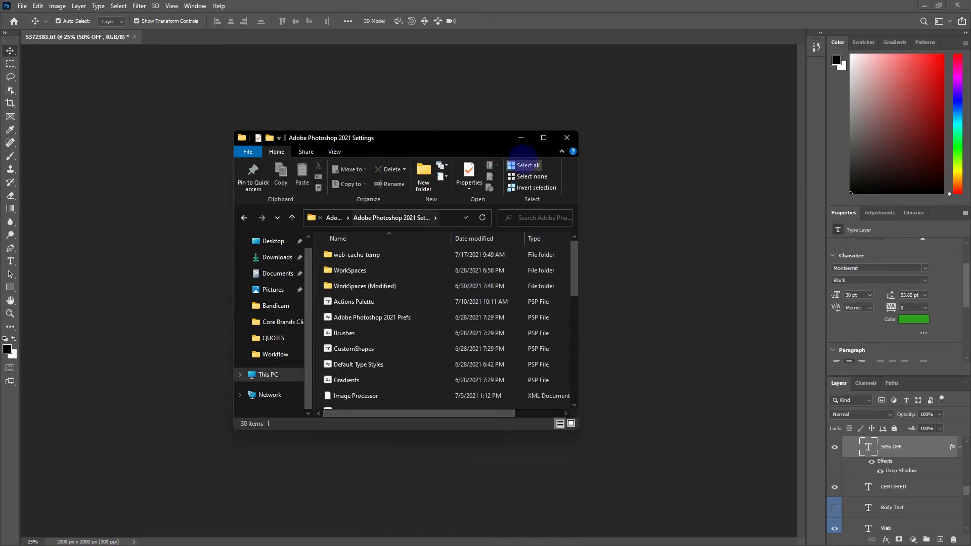
pyautogui.click(521, 138)
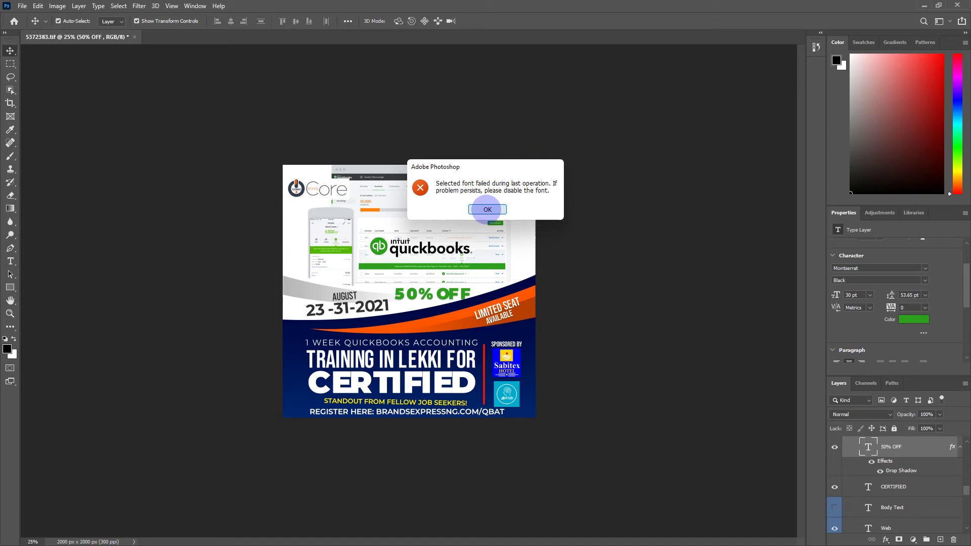
# Retry the TRAINING IN LEKKI FOR and 50% OFF layers, dismissing each font-failure error.
pyautogui.click(488, 210)
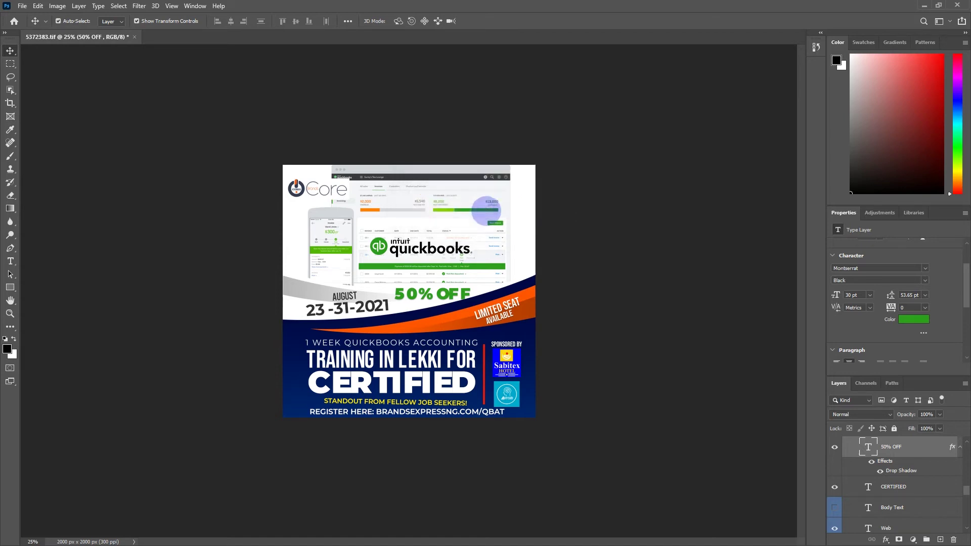
pyautogui.click(360, 358)
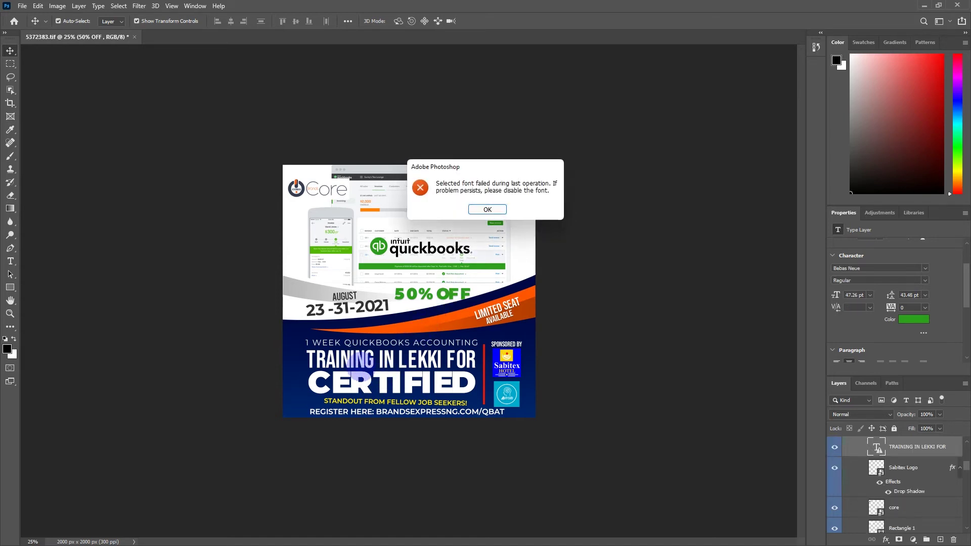
pyautogui.click(483, 211)
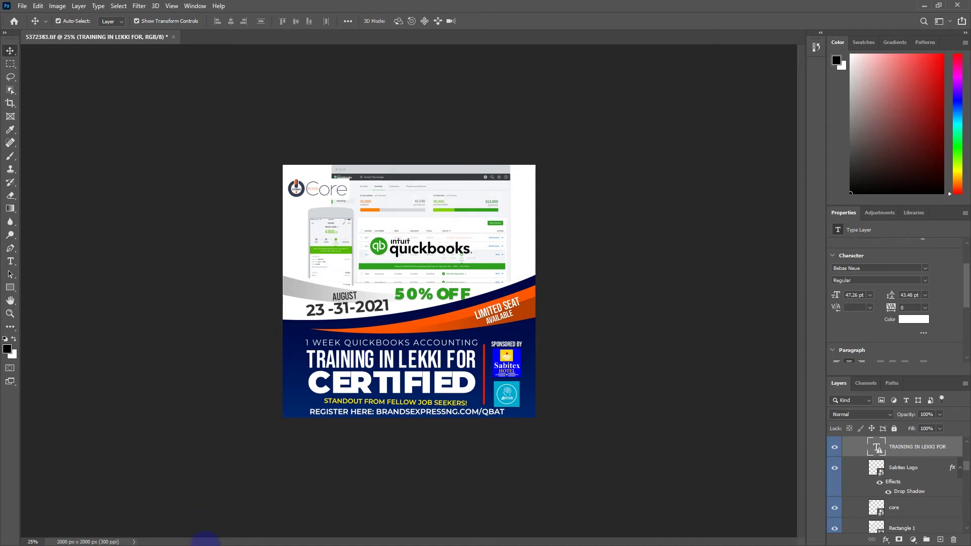
pyautogui.click(432, 294)
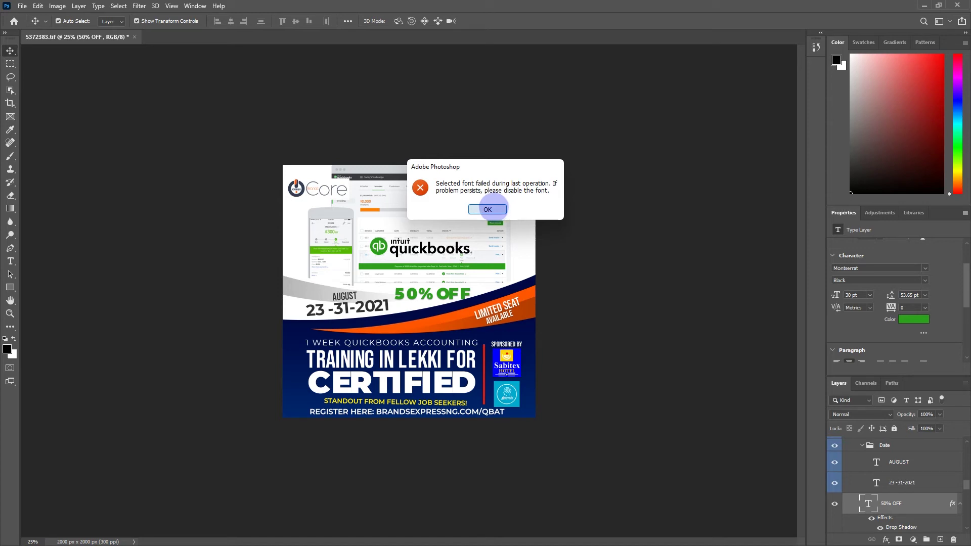
pyautogui.click(488, 209)
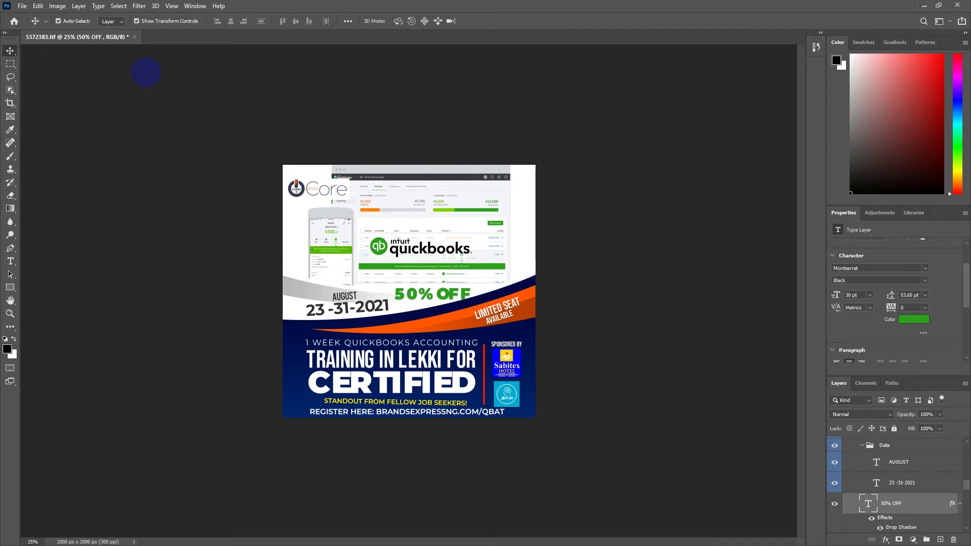
pyautogui.click(38, 6)
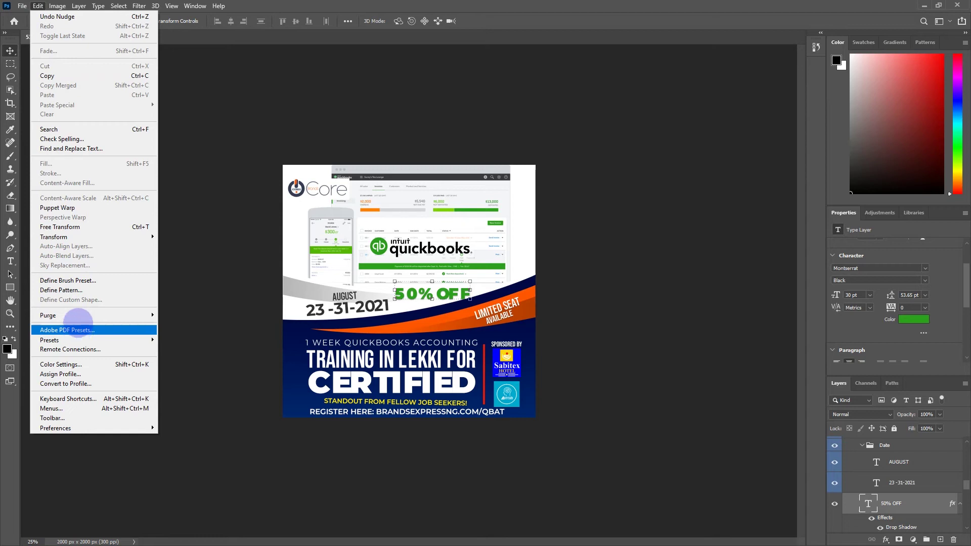
pyautogui.moveTo(77, 316)
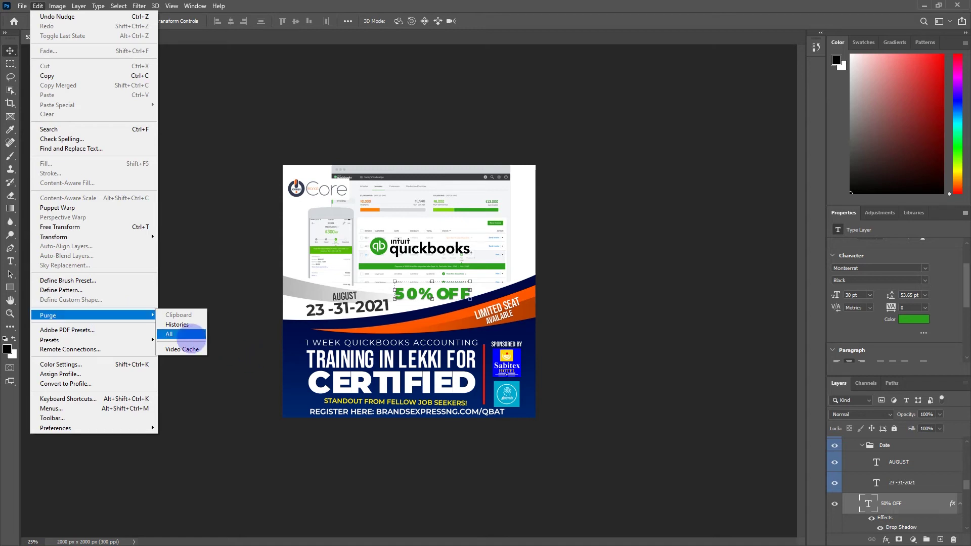
# Purge all cached data, then retest the 23-31-2021 date layer and dismiss its error.
pyautogui.click(191, 335)
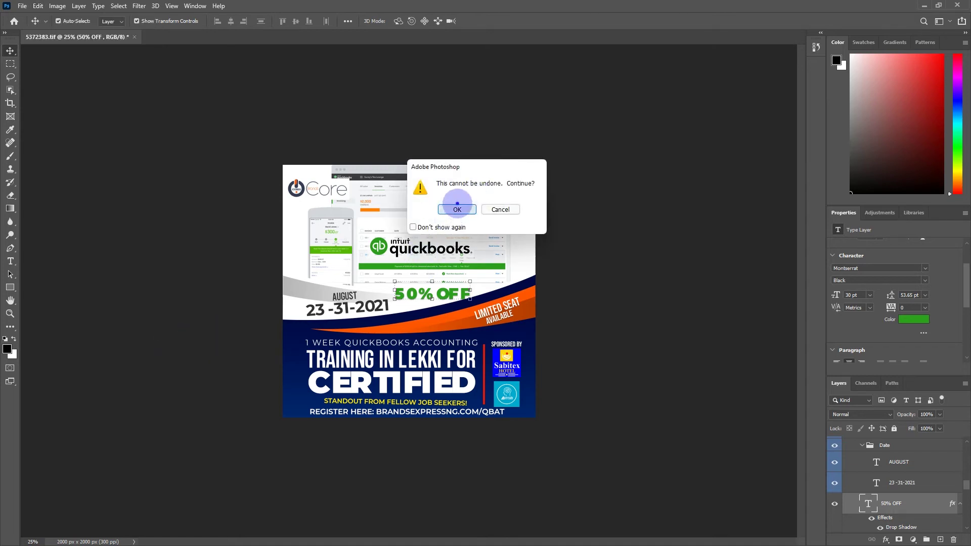
pyautogui.click(457, 209)
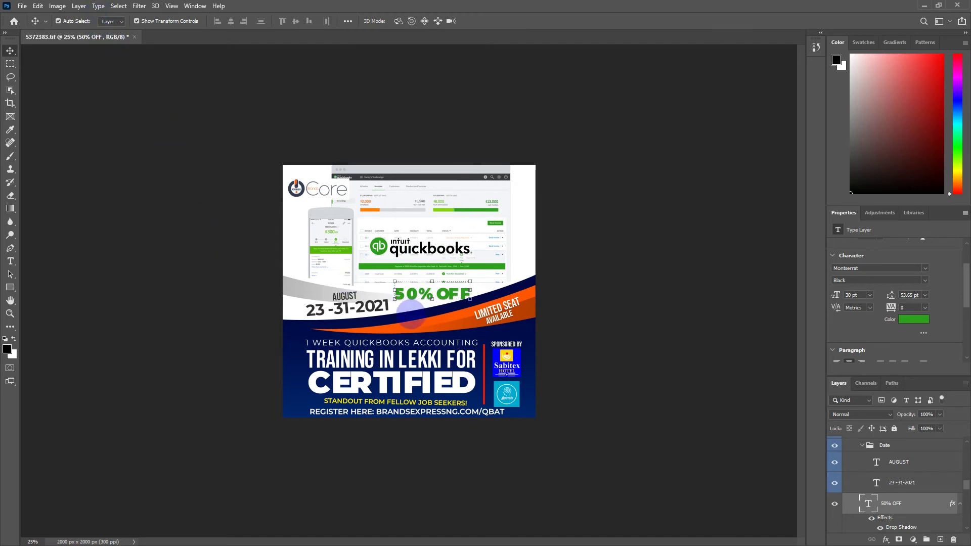
pyautogui.click(350, 307)
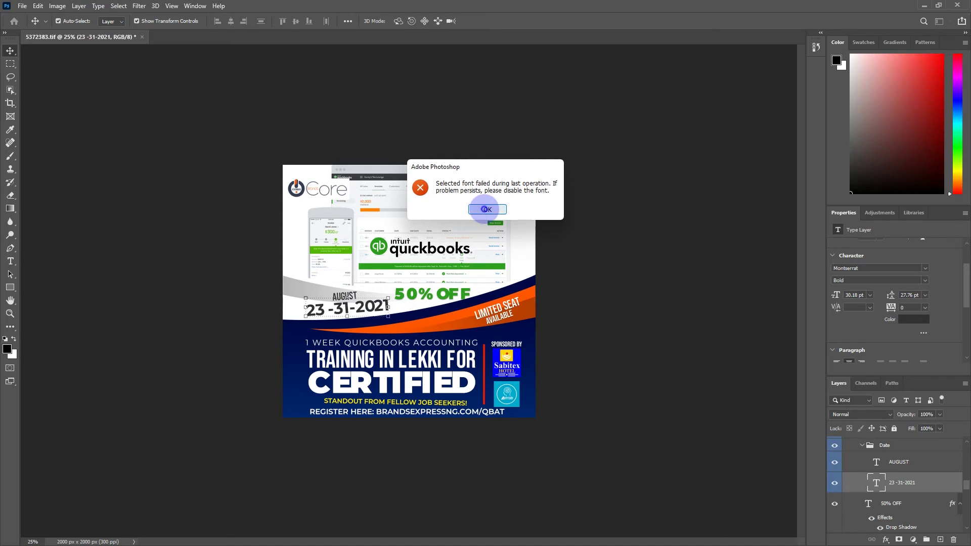
pyautogui.click(487, 210)
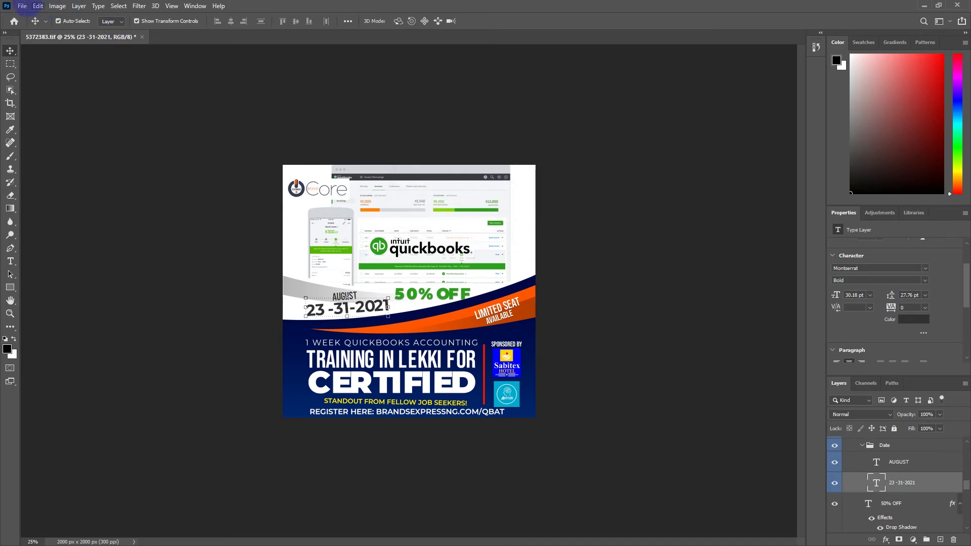
pyautogui.click(22, 7)
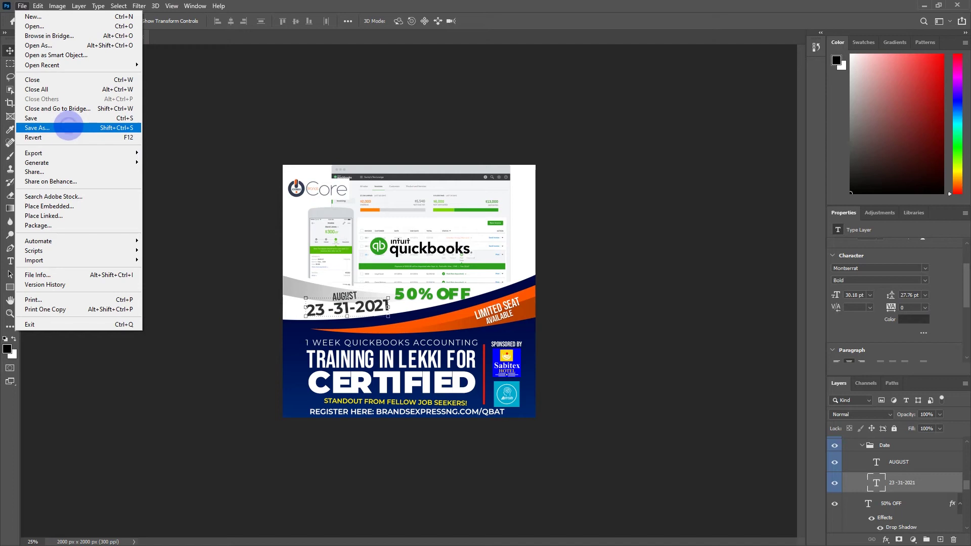
# Save the flyer to this computer under the name Quickbook Ads.
pyautogui.click(66, 127)
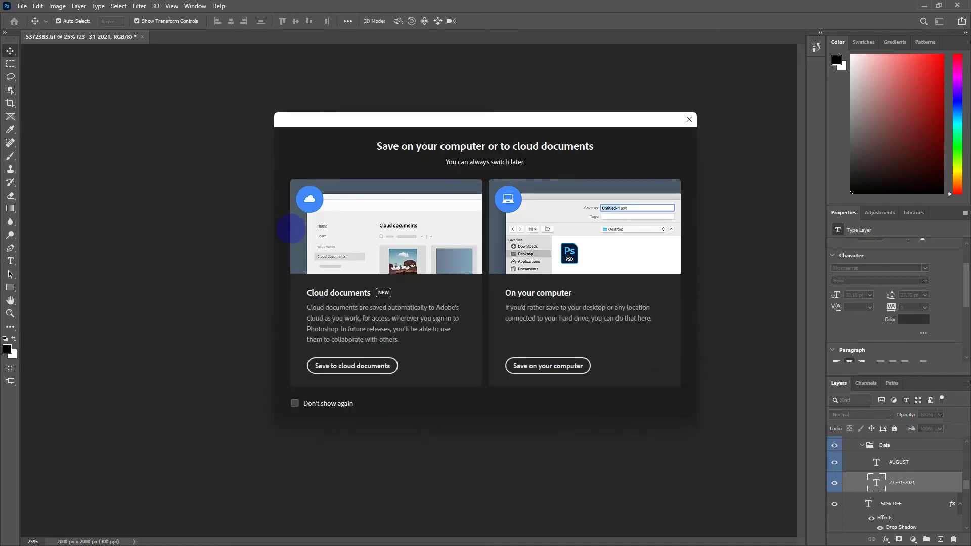
pyautogui.click(545, 366)
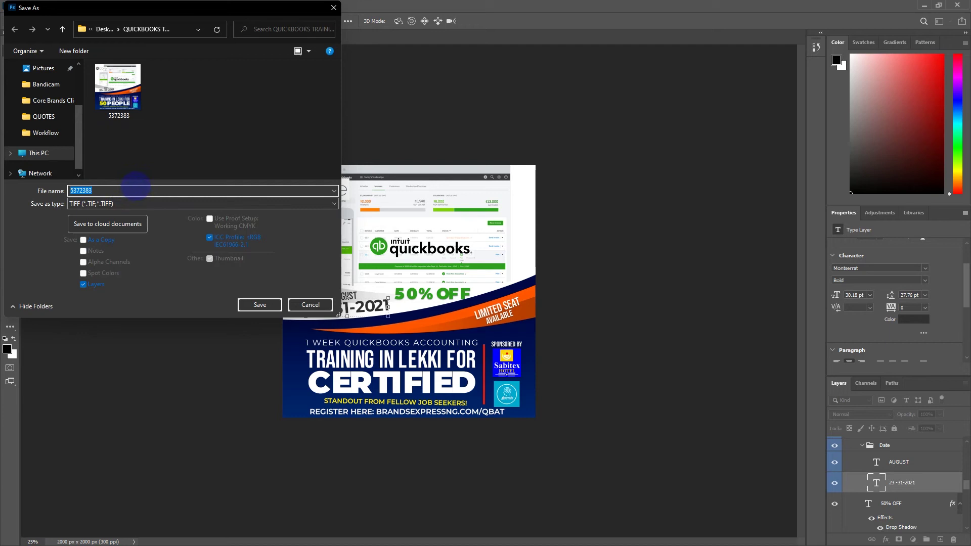
pyautogui.write('Q')
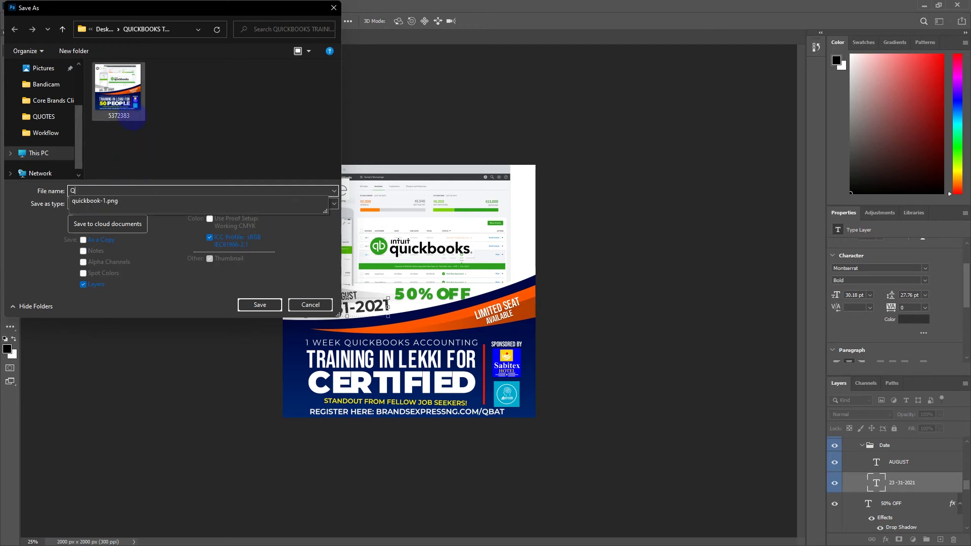
pyautogui.write('uic')
pyautogui.write('kbook Ads')
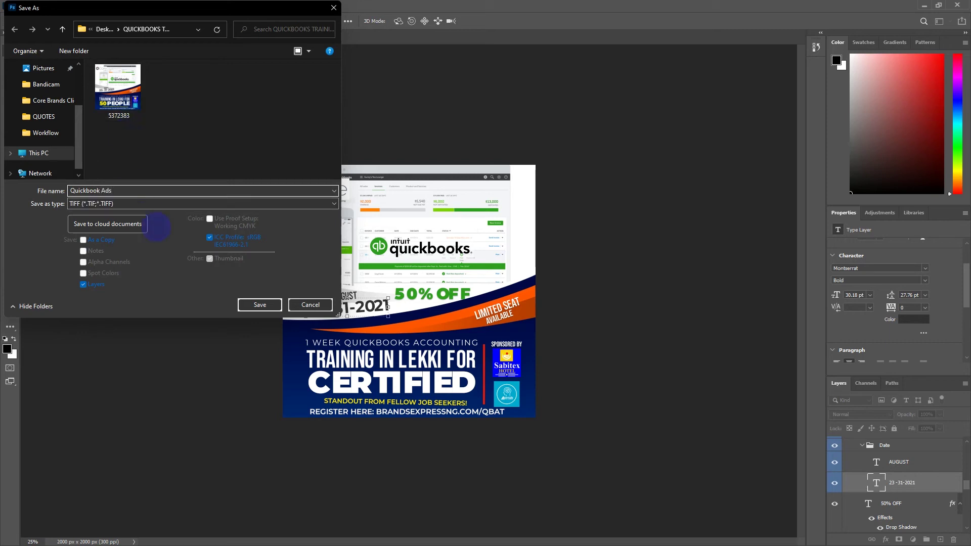
pyautogui.click(260, 305)
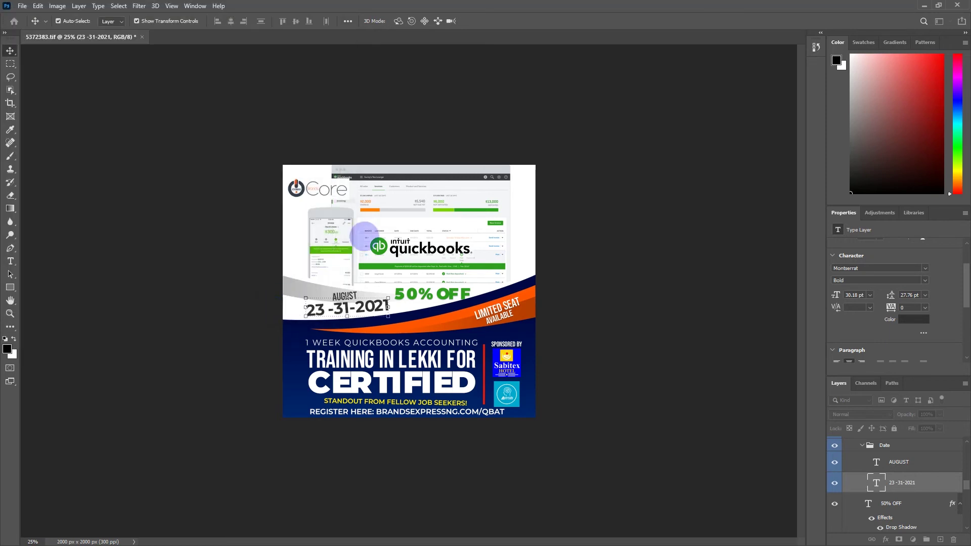
# Accept the TIFF options, then close the flyer without saving, dismissing font errors.
pyautogui.click(608, 142)
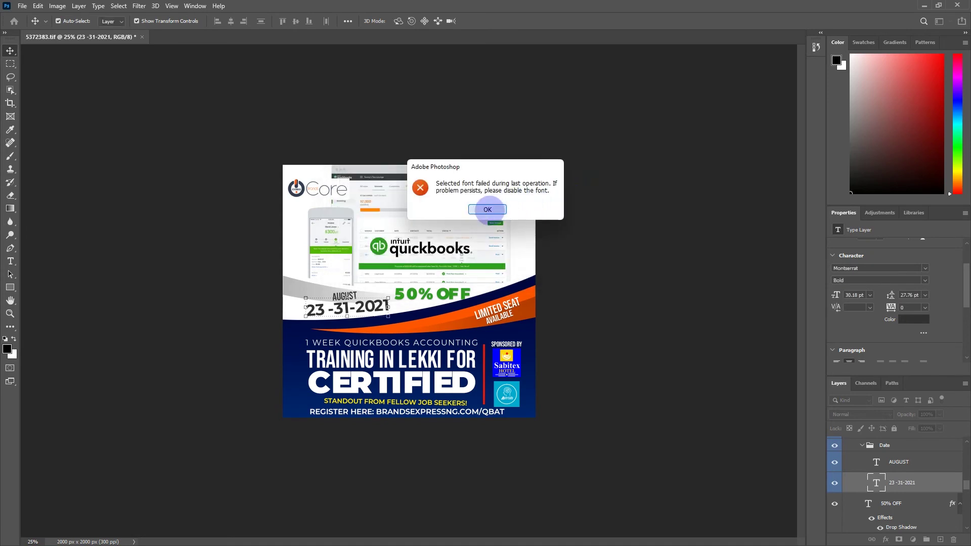
pyautogui.click(487, 210)
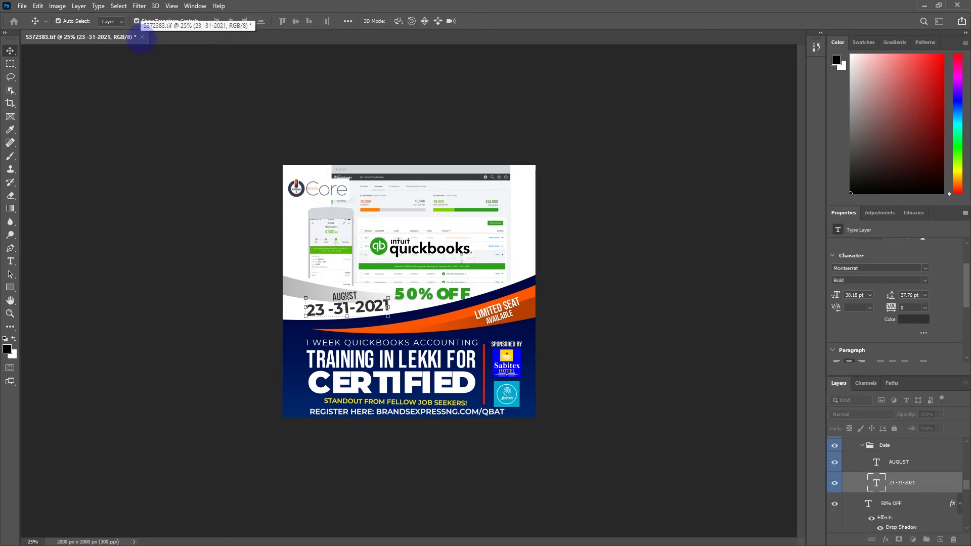
pyautogui.click(141, 37)
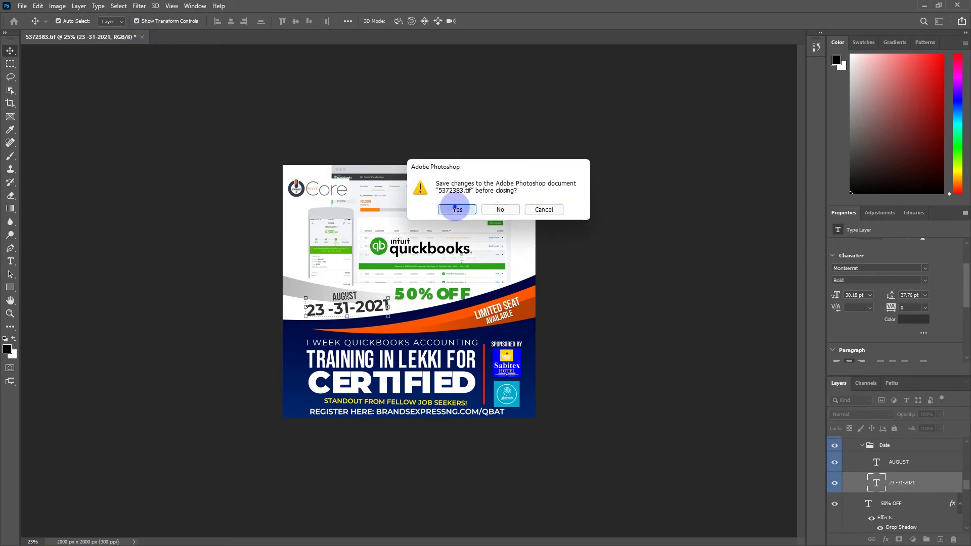
pyautogui.click(452, 209)
pyautogui.click(482, 209)
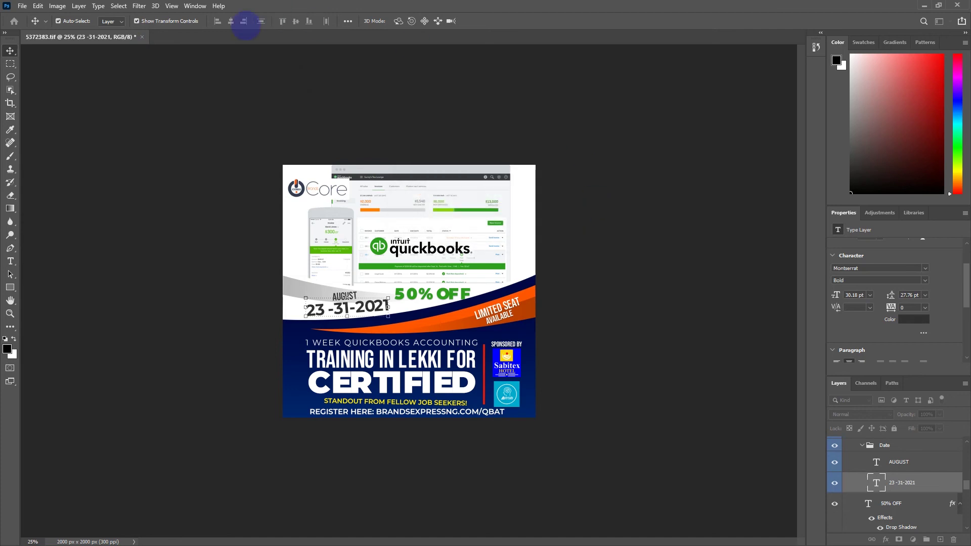
pyautogui.click(142, 37)
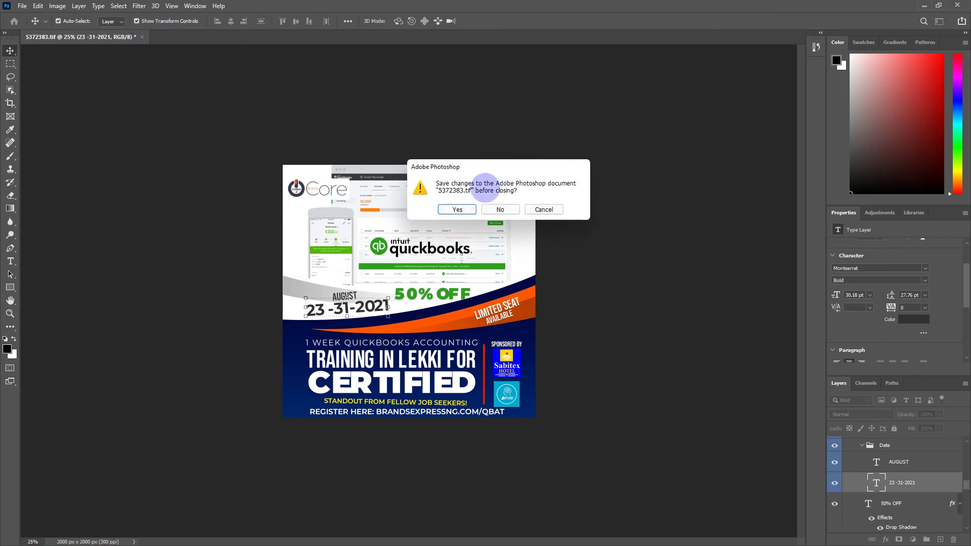
pyautogui.click(504, 210)
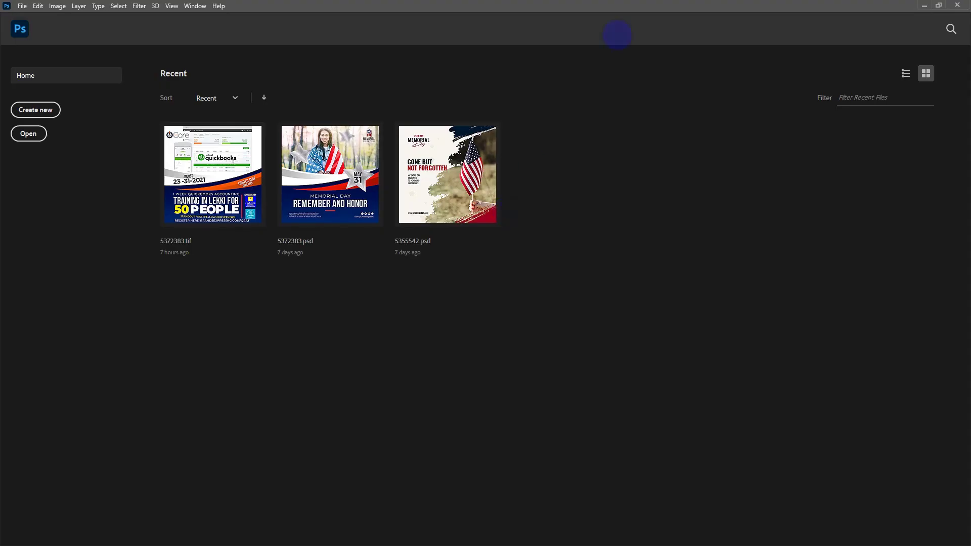
# Restore down the Photoshop home window, then maximize it again to fill the screen.
pyautogui.click(958, 5)
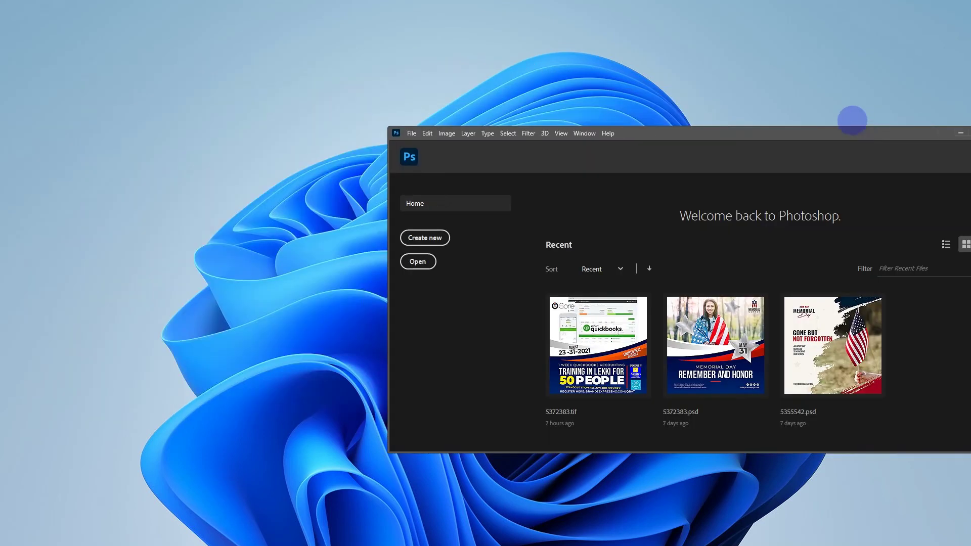
pyautogui.click(808, 94)
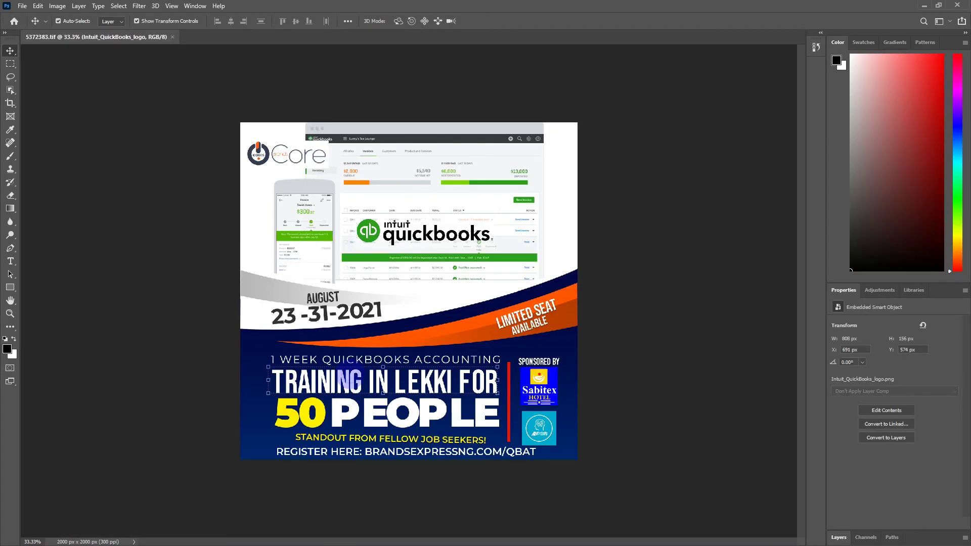
# Select the TRAINING IN LEKKI FOR and PEOPLE text layers, then try a Type tool insertion point.
pyautogui.click(349, 382)
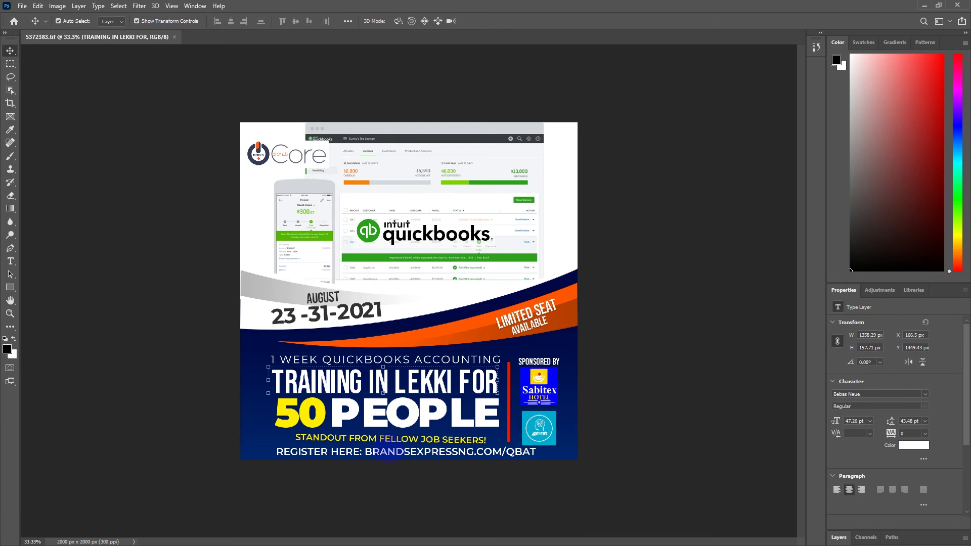
pyautogui.click(352, 410)
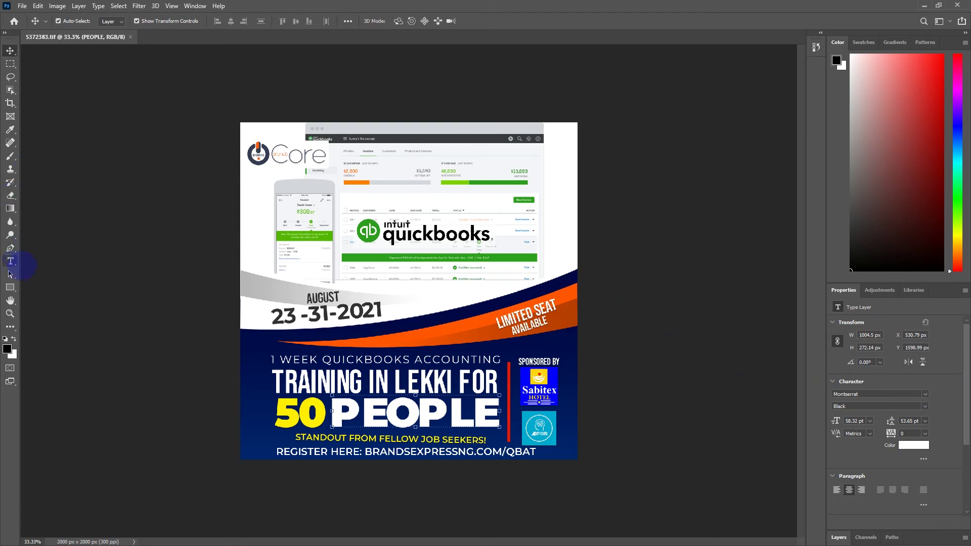
pyautogui.click(11, 262)
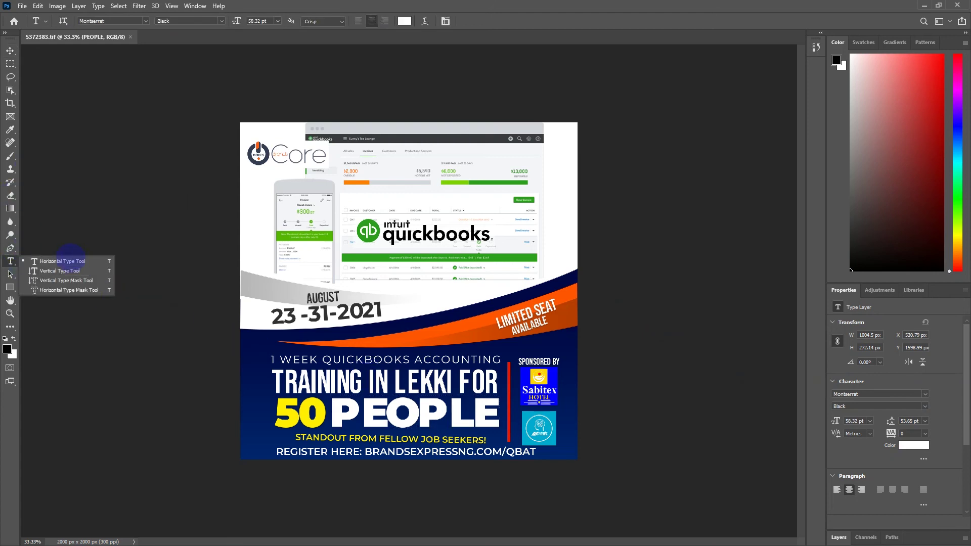
pyautogui.click(69, 260)
pyautogui.click(71, 261)
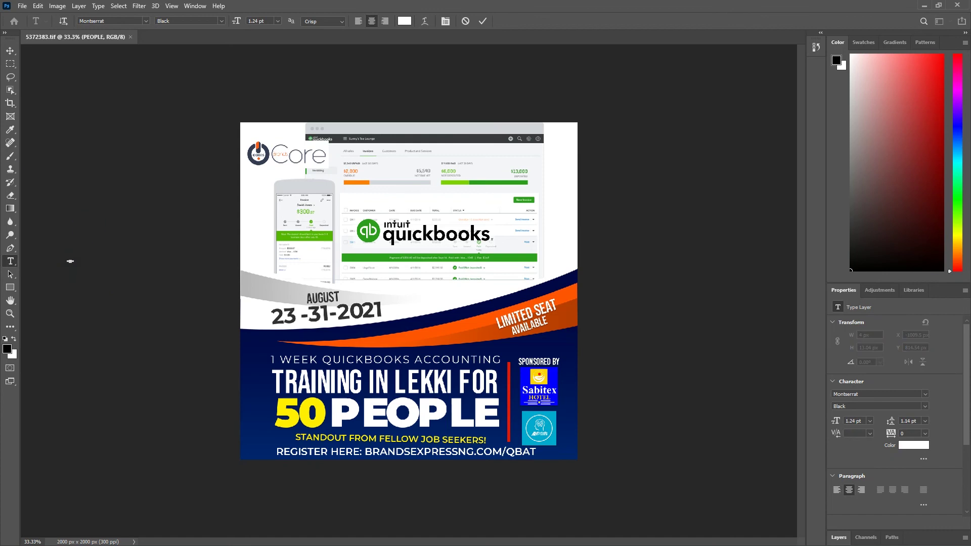
pyautogui.press('ctrl')
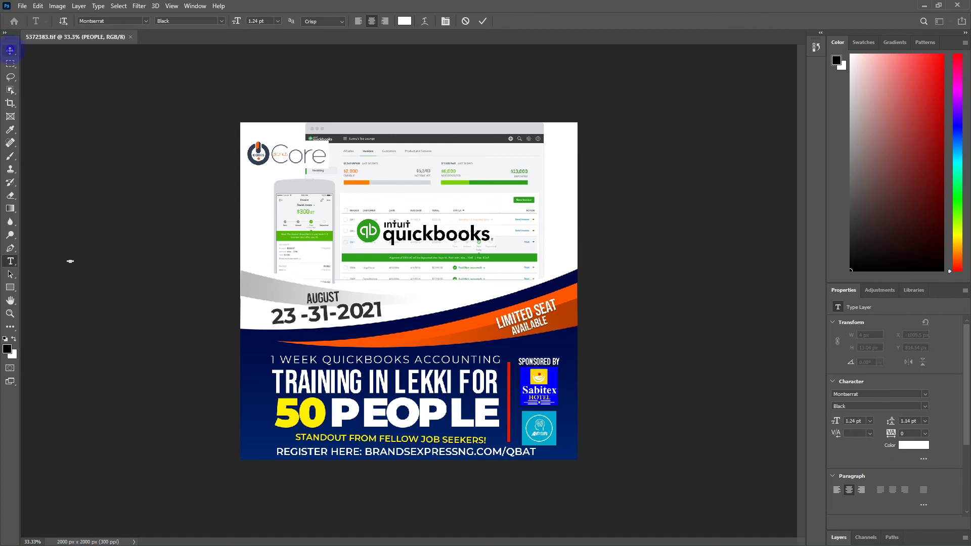
# Select PEOPLE on the canvas, then open TRAINING IN LEKKI FOR for text editing and commit it.
pyautogui.keyDown('ctrl'); pyautogui.click(414, 412); pyautogui.keyUp('ctrl')
pyautogui.click(58, 21)
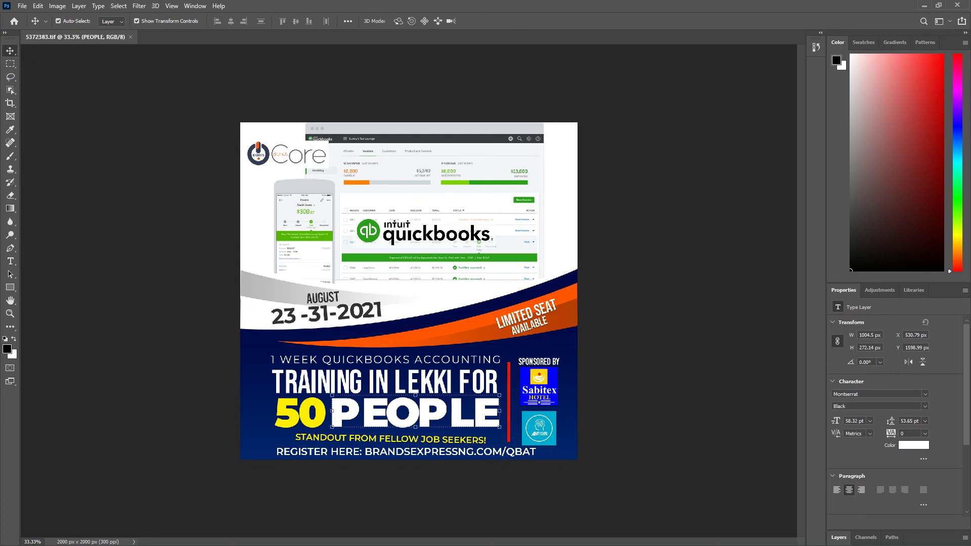
pyautogui.press('t')
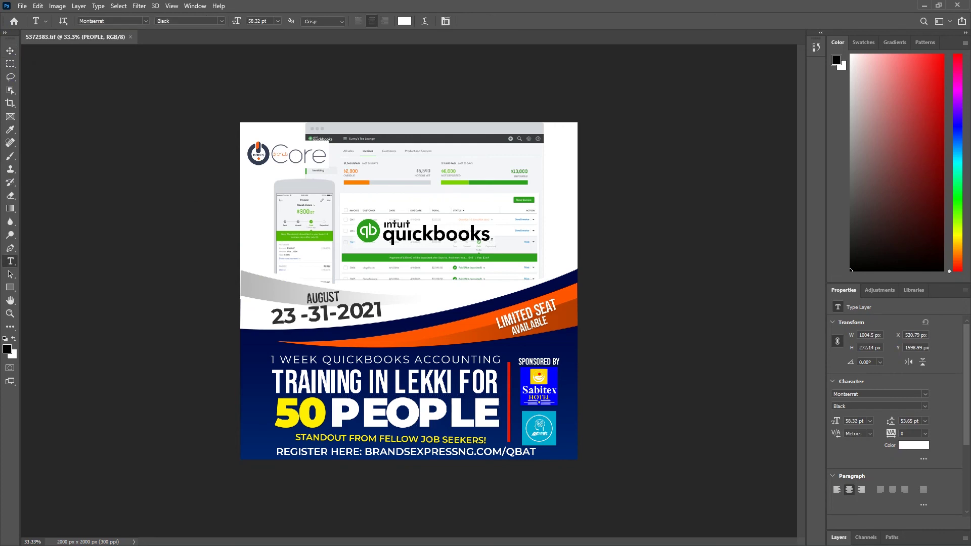
pyautogui.click(347, 383)
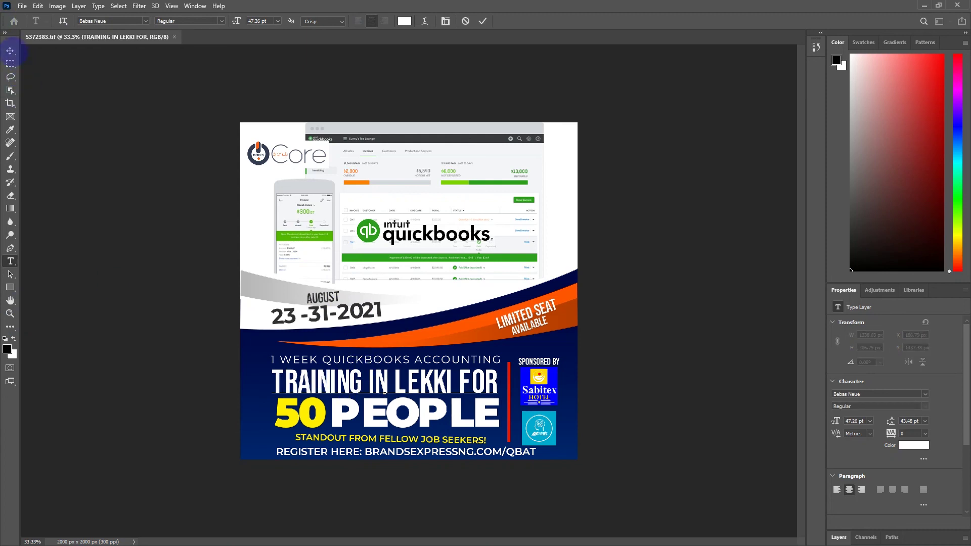
pyautogui.click(10, 50)
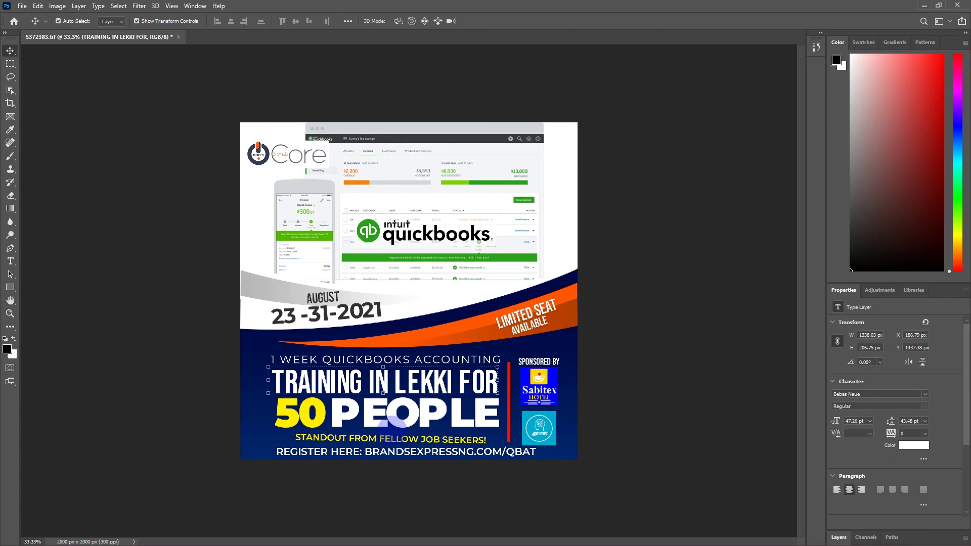
pyautogui.press('t')
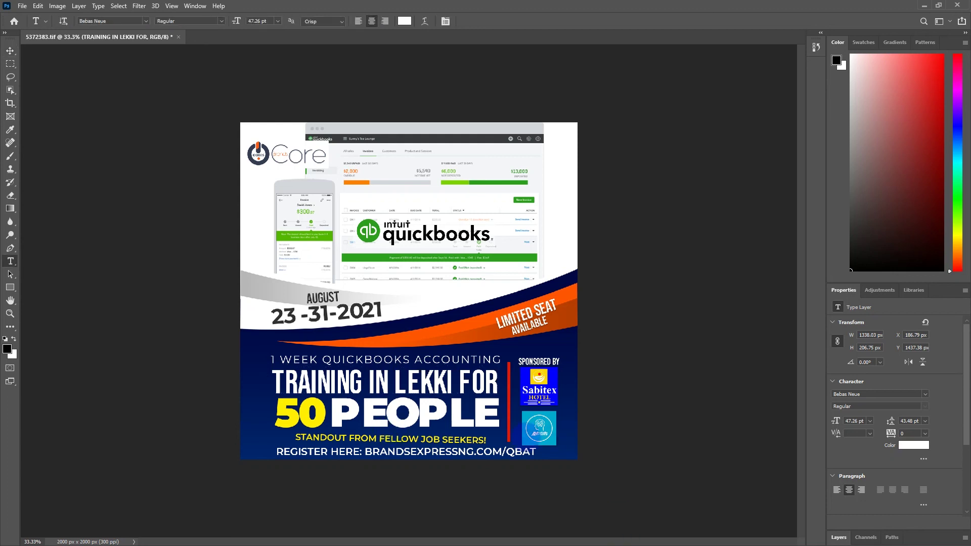
pyautogui.click(419, 414)
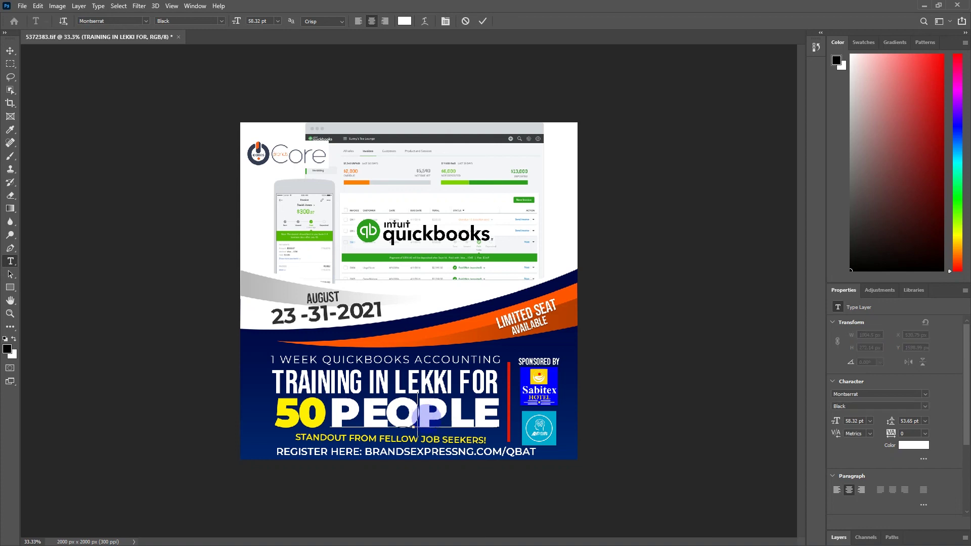
pyautogui.write('xh')
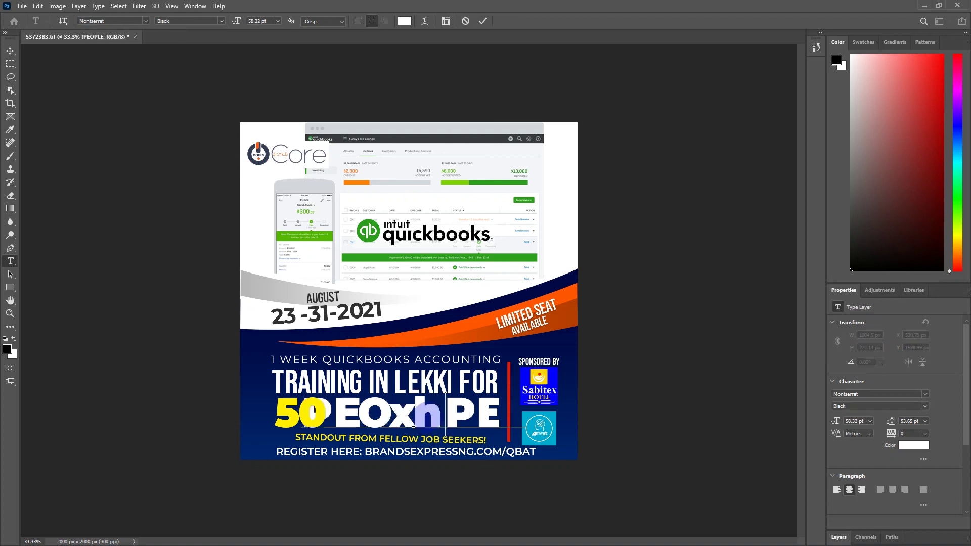
pyautogui.write('kjdxhke')
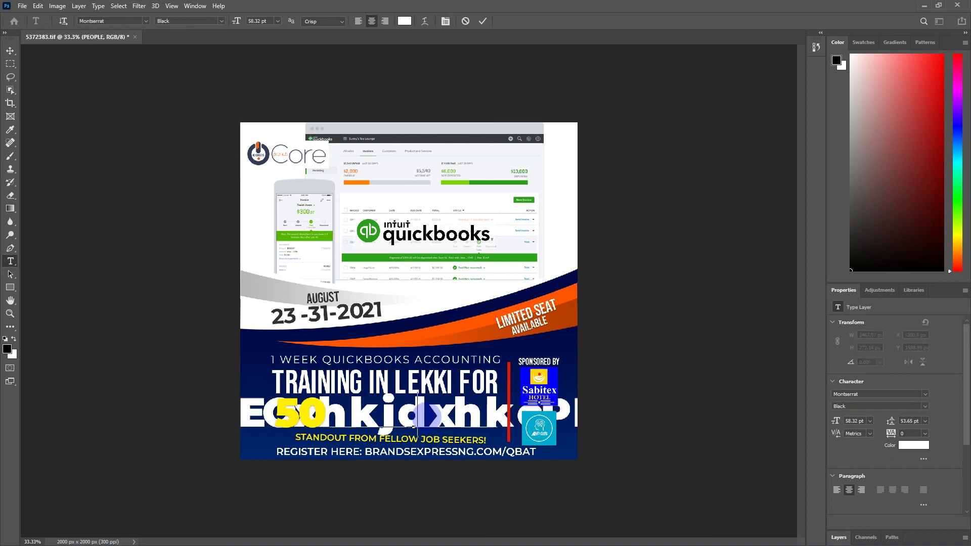
pyautogui.press('Escape')
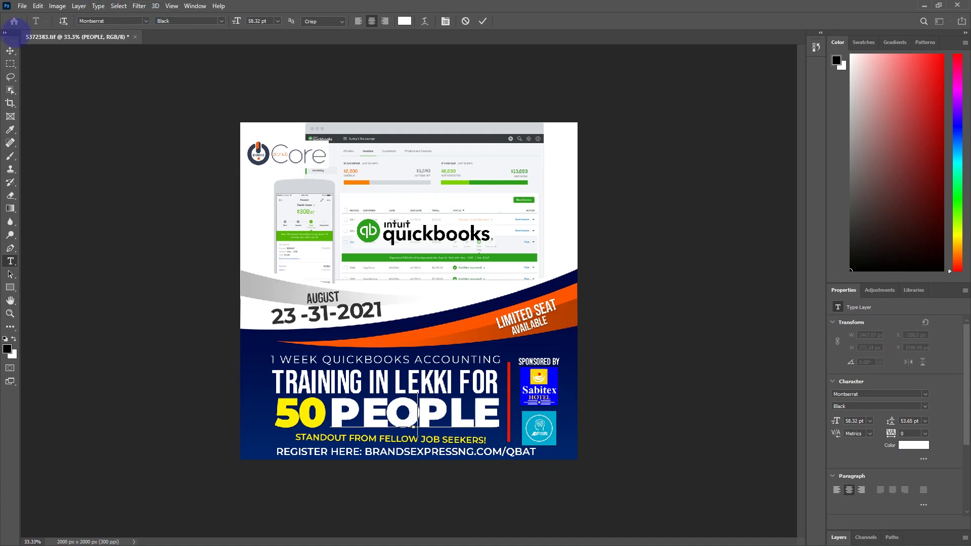
pyautogui.click(9, 50)
pyautogui.scroll(-1, 857, 377)
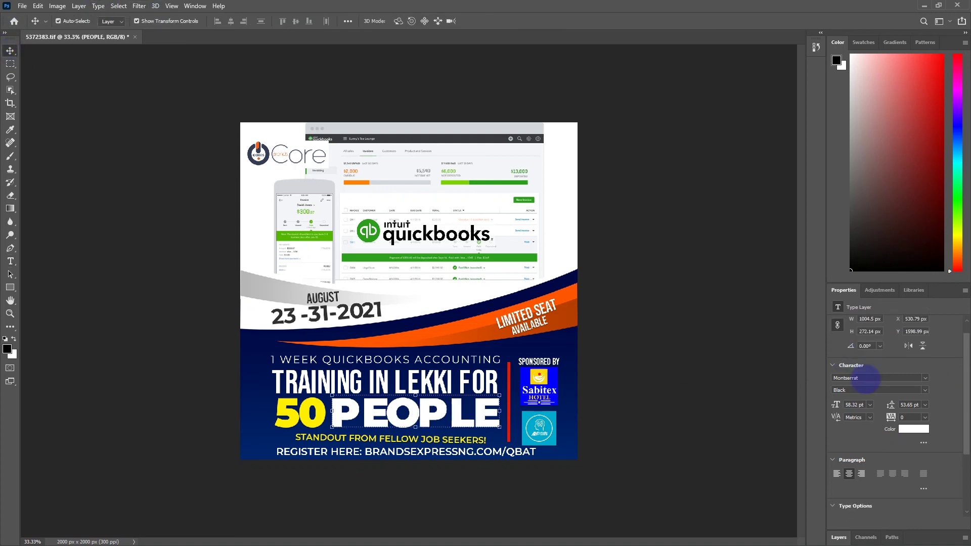
pyautogui.click(925, 378)
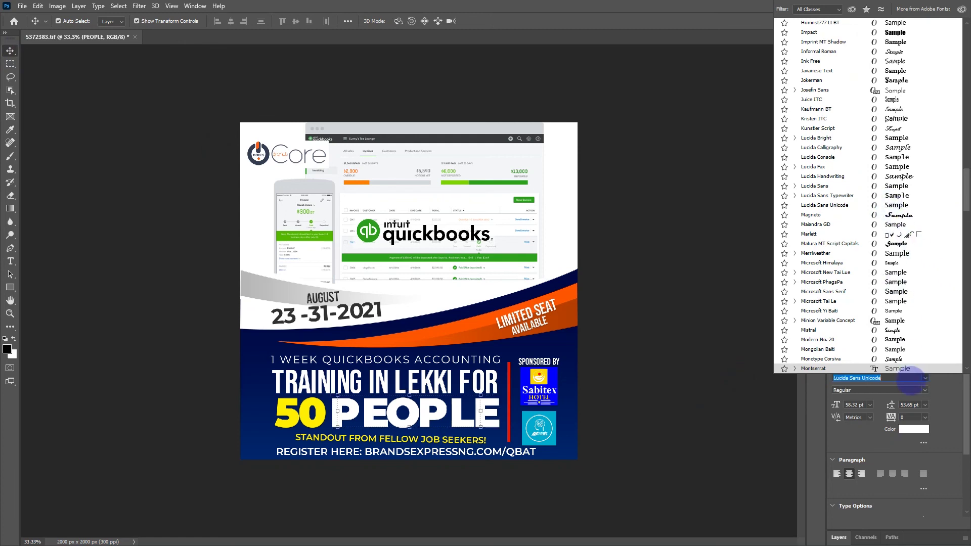
pyautogui.scroll(2, 911, 379)
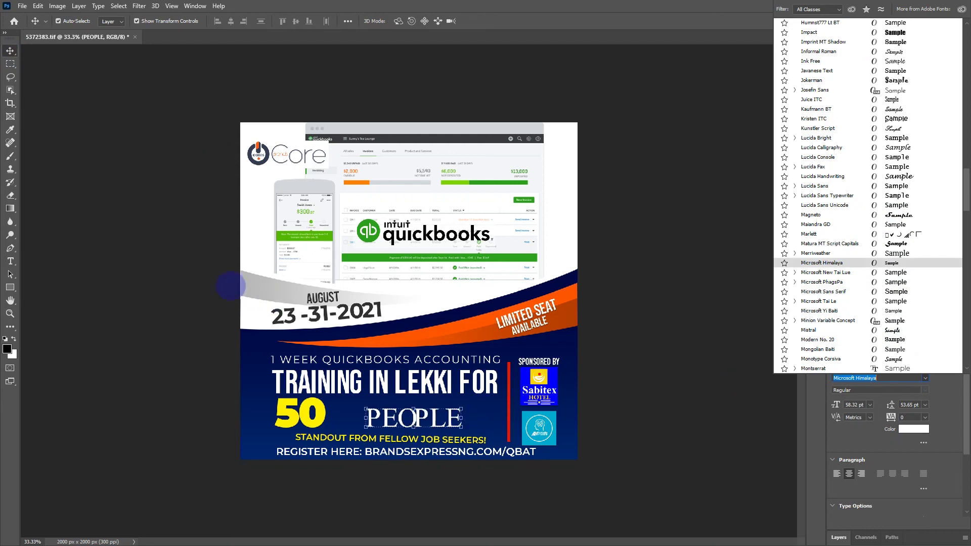
pyautogui.click(207, 283)
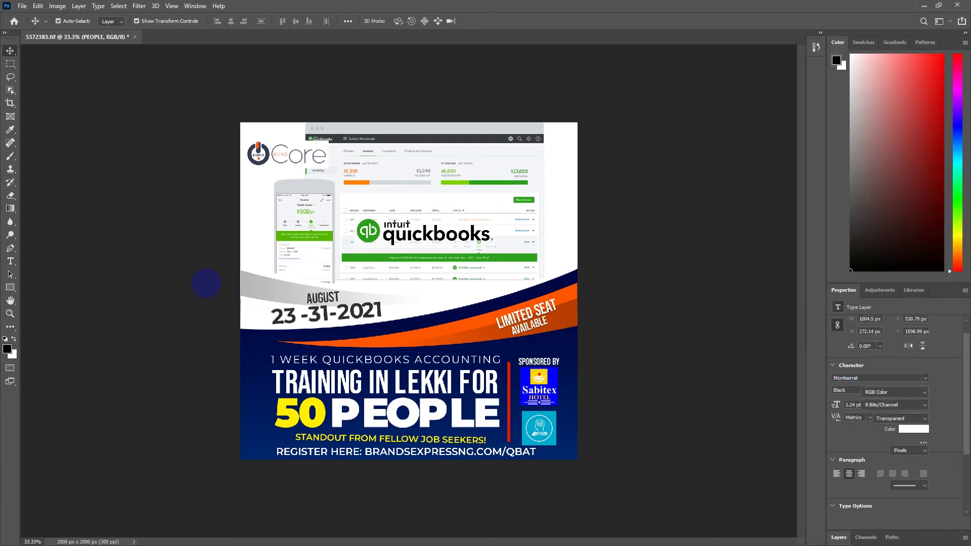
pyautogui.click(206, 294)
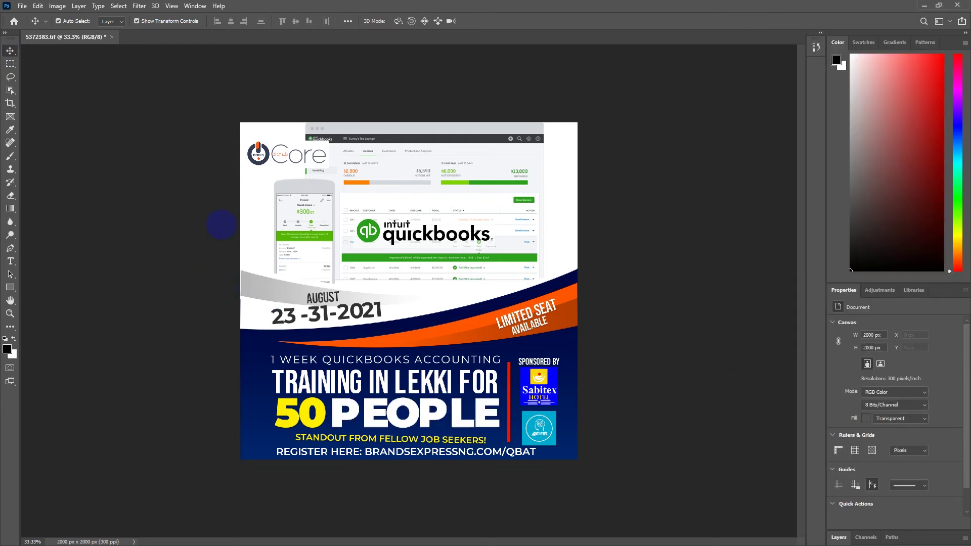